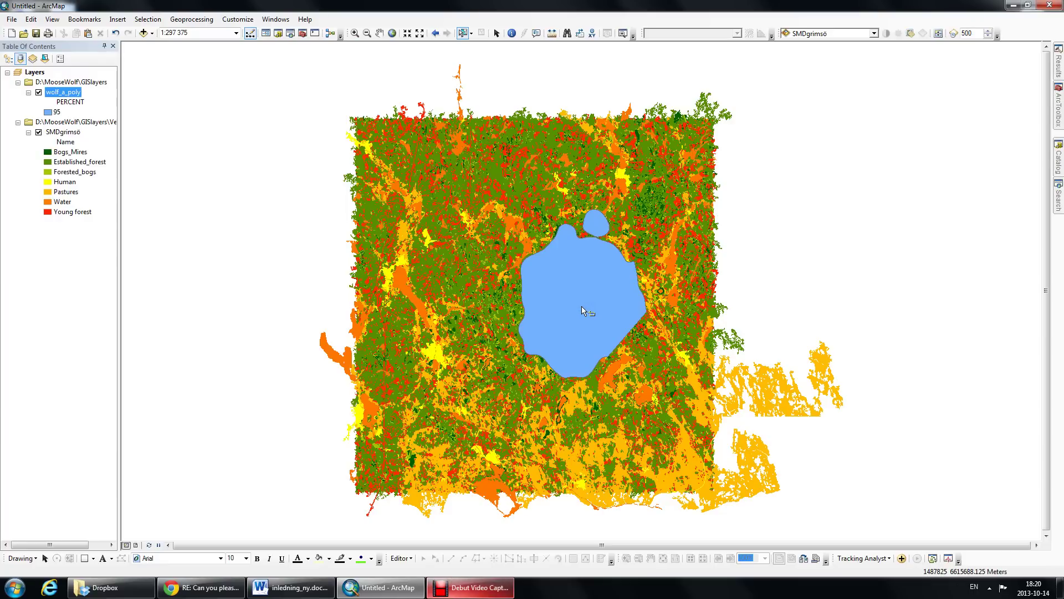
Zoom into the area north of the lake and select the two larger SMDgrimsö polygons there
left_click(355, 33)
left_click_drag(523, 165, 587, 208)
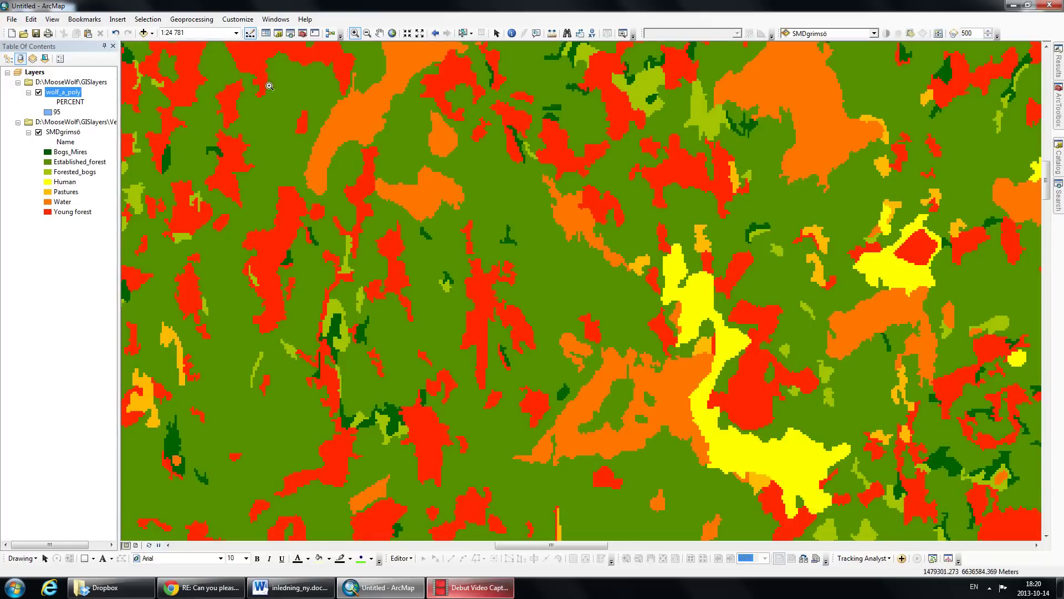
left_click(462, 32)
left_click(505, 177)
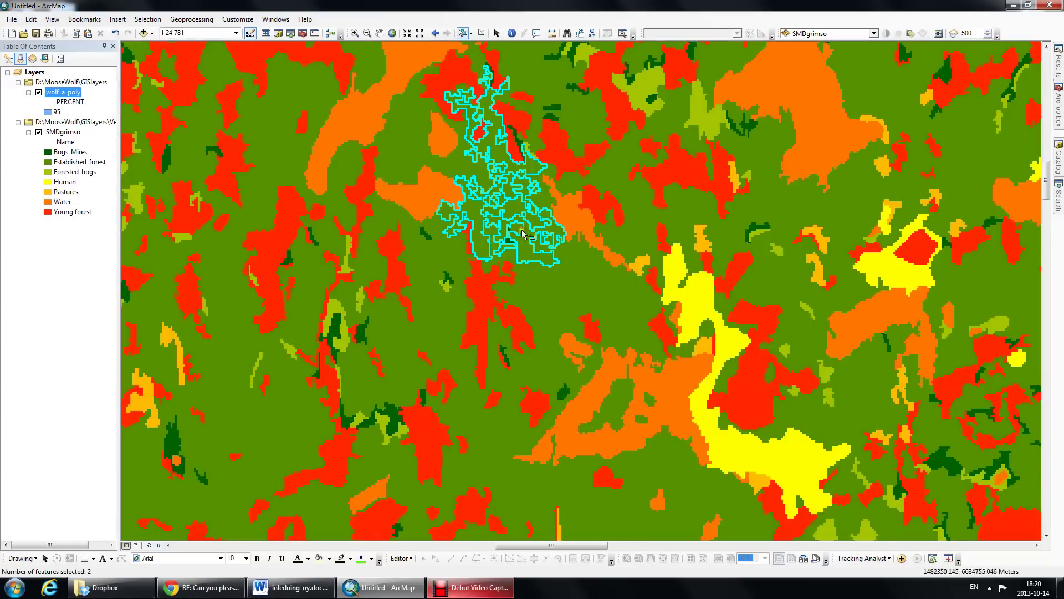
left_click(565, 285)
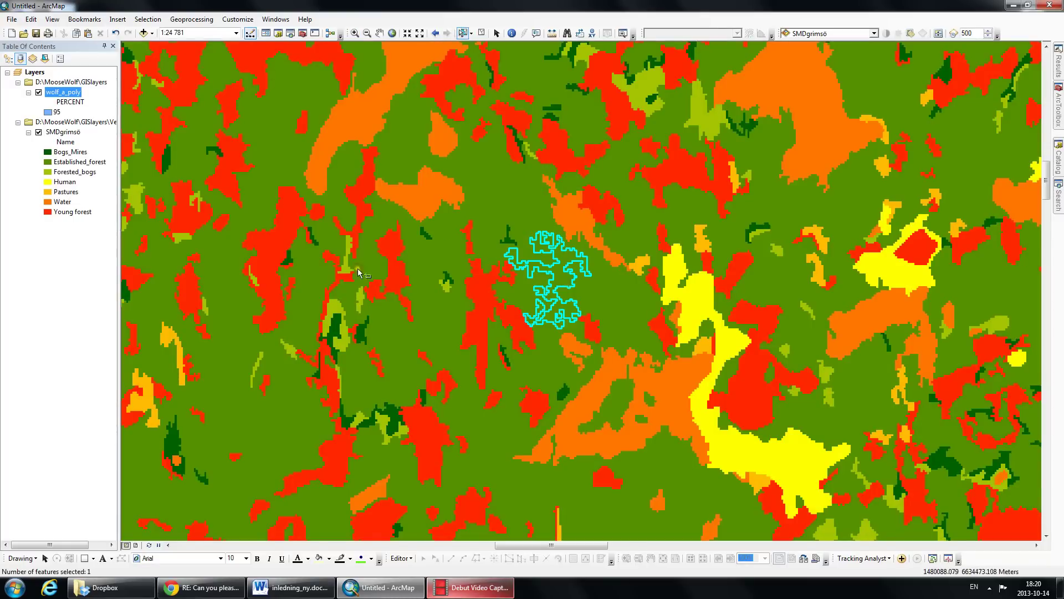
left_click(397, 333)
right_click(59, 133)
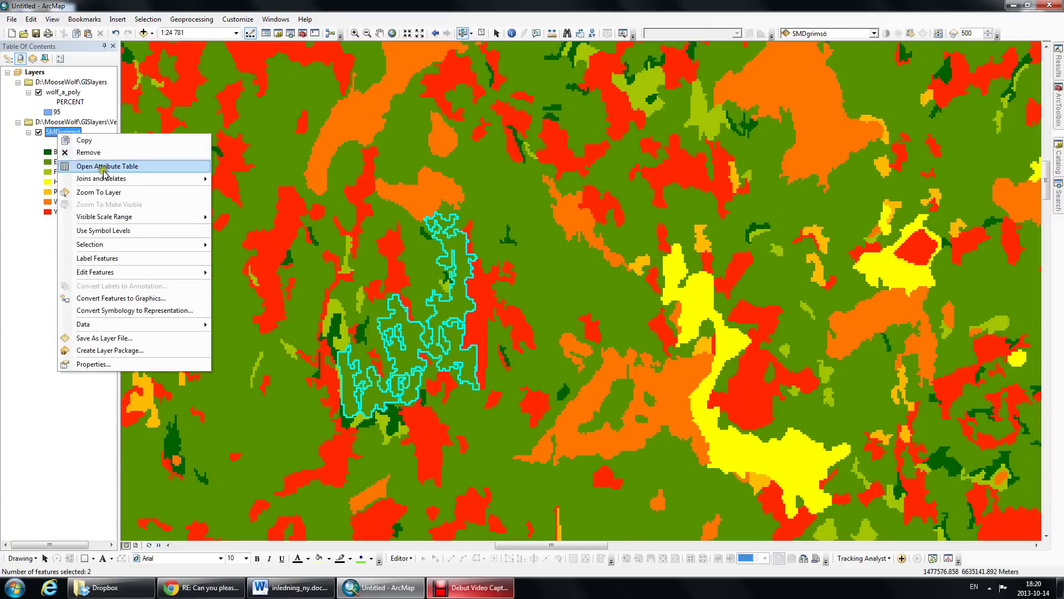
Open the SMDgrimsö attribute table listing all 42061 records, zoom to full extent, and clear the selection
left_click(103, 166)
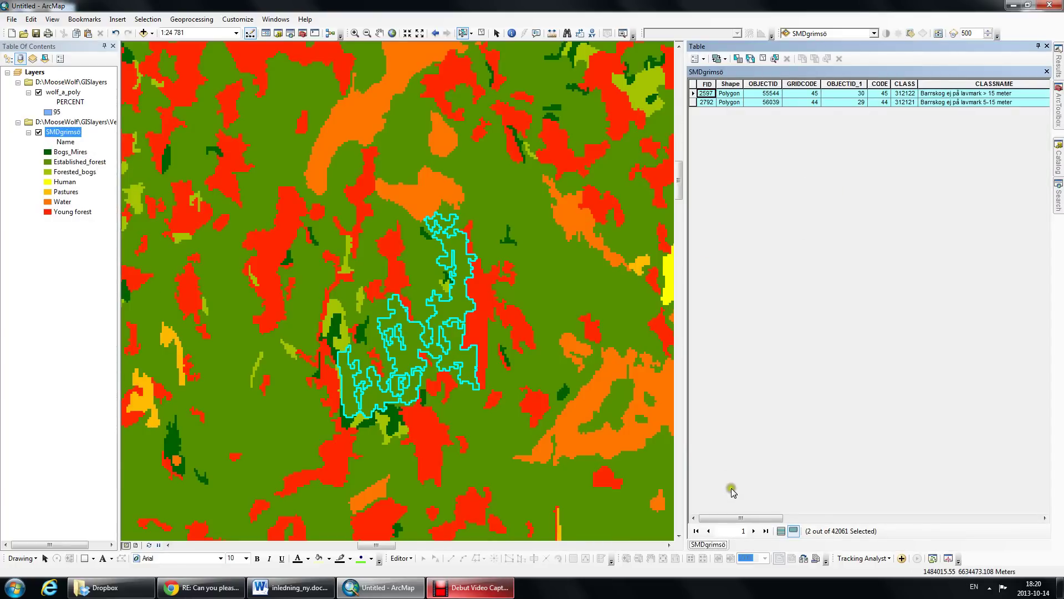
left_click_drag(741, 518, 778, 534)
left_click(780, 531)
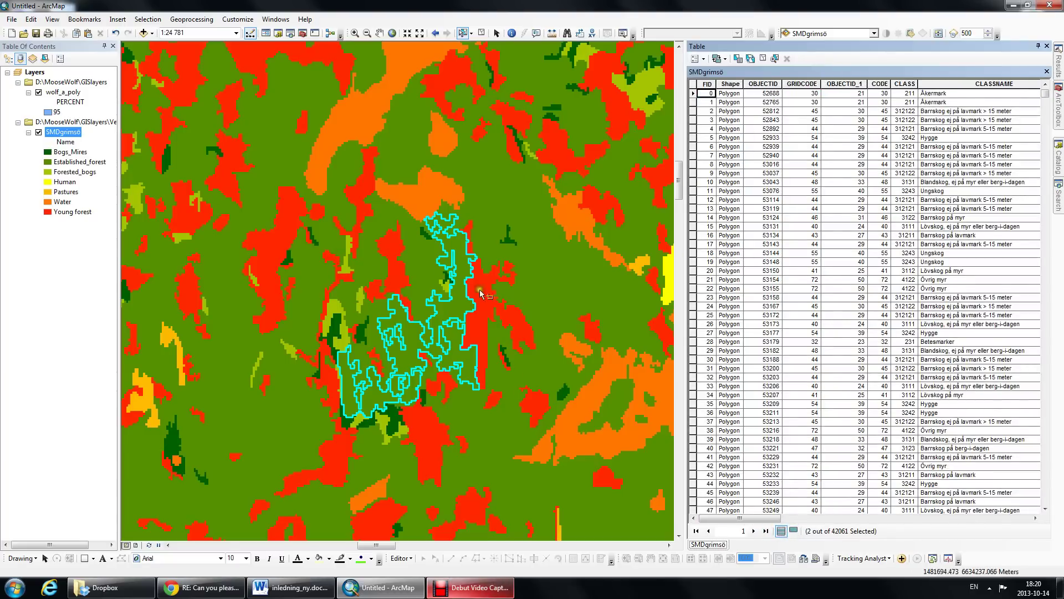
left_click(393, 34)
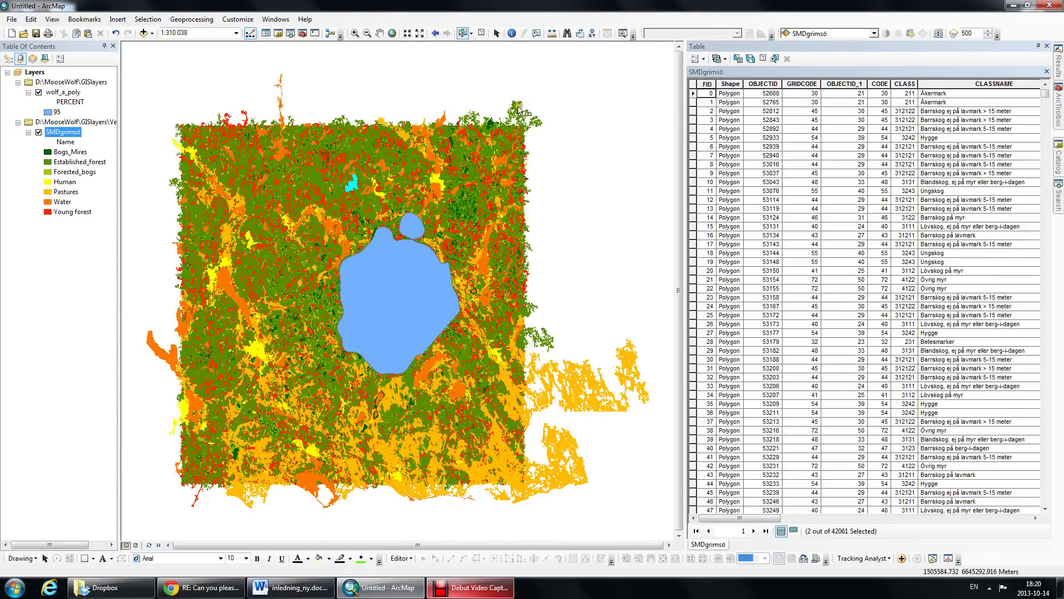
left_click(481, 33)
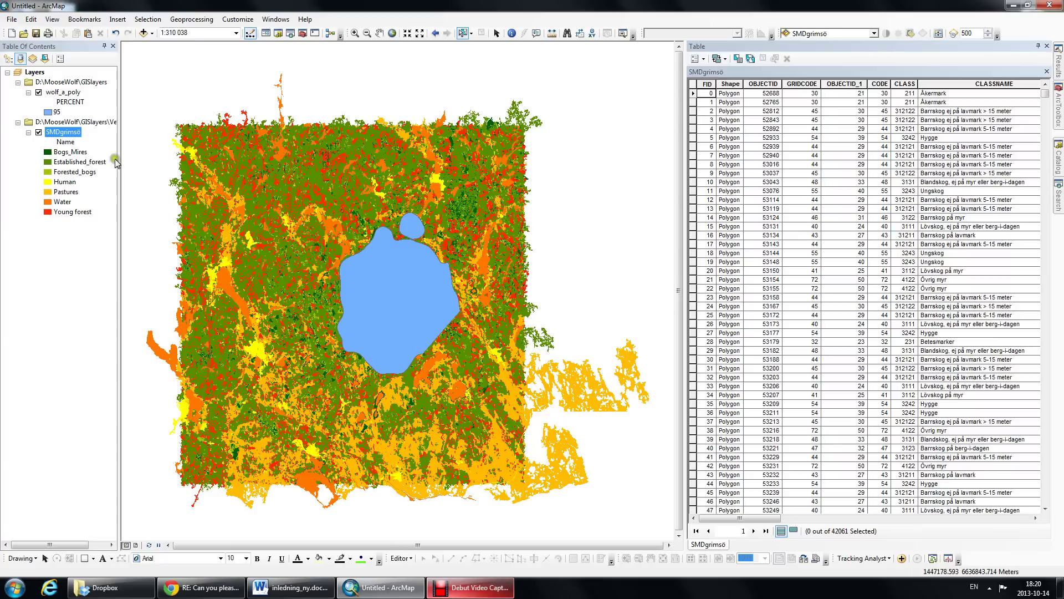
Make the wolf_a_poly symbol hollow with no fill and a thick red outline
left_click(47, 112)
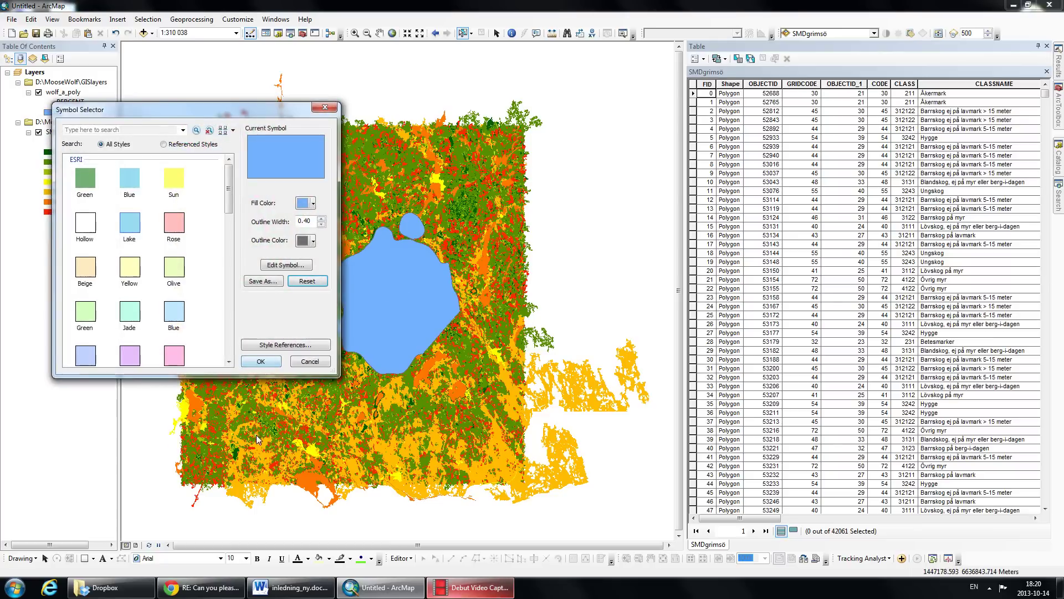
left_click(85, 222)
left_click(312, 203)
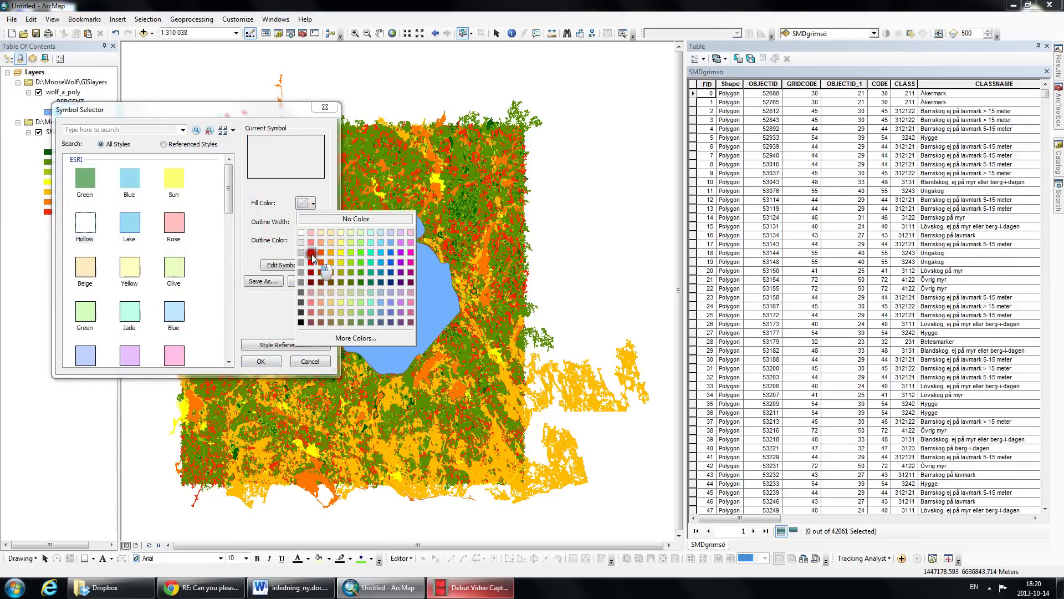
left_click(311, 254)
left_click(311, 206)
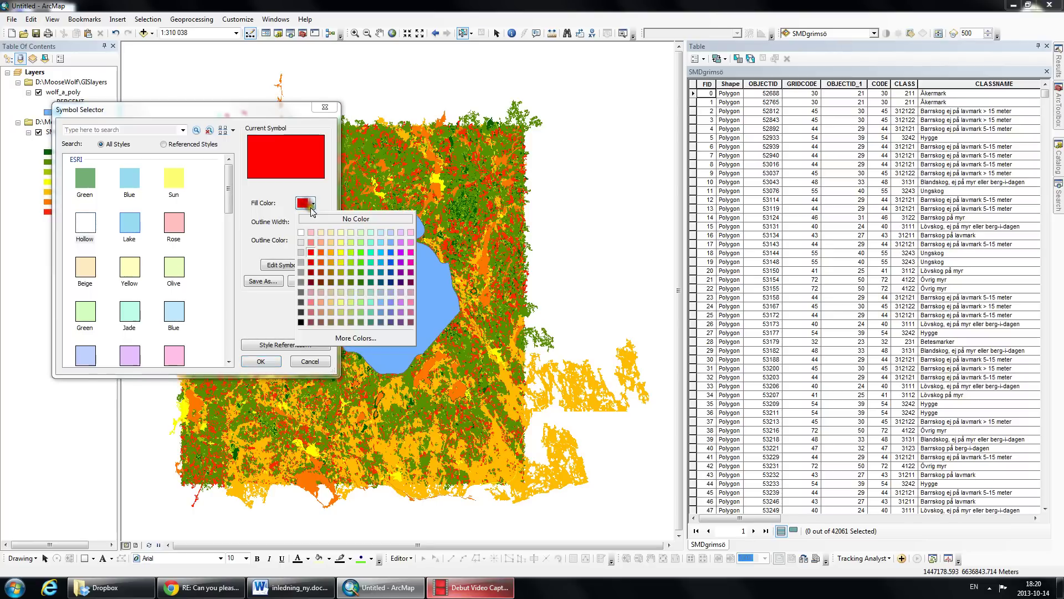
left_click(356, 219)
left_click(311, 240)
left_click(312, 291)
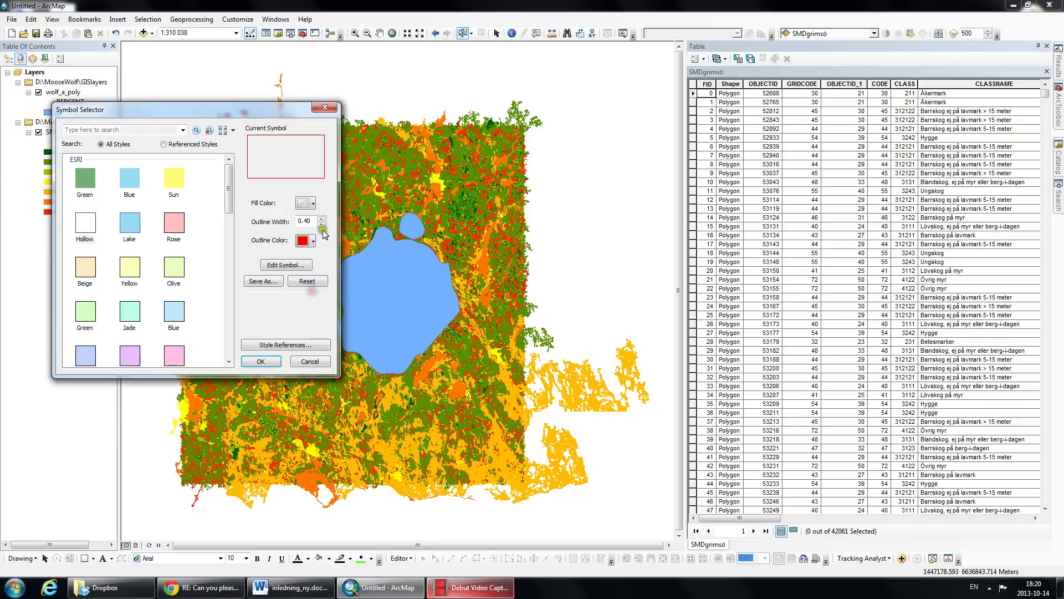
left_click(322, 218)
left_click(271, 363)
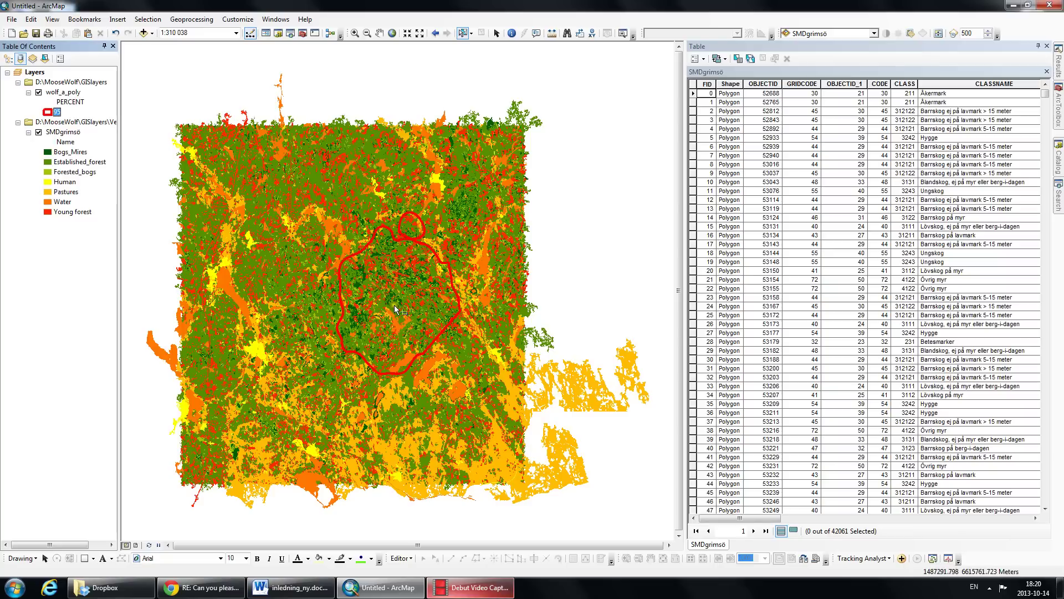
Change the wolf_a_poly outline to black, then bring up ArcToolbox's Analysis Tools
left_click(48, 111)
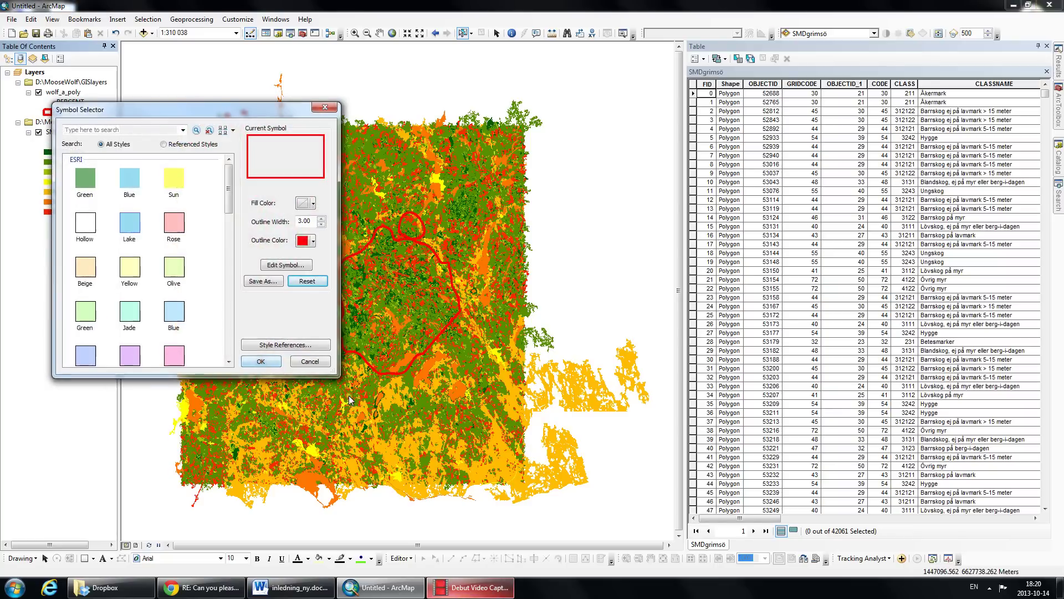
left_click(309, 240)
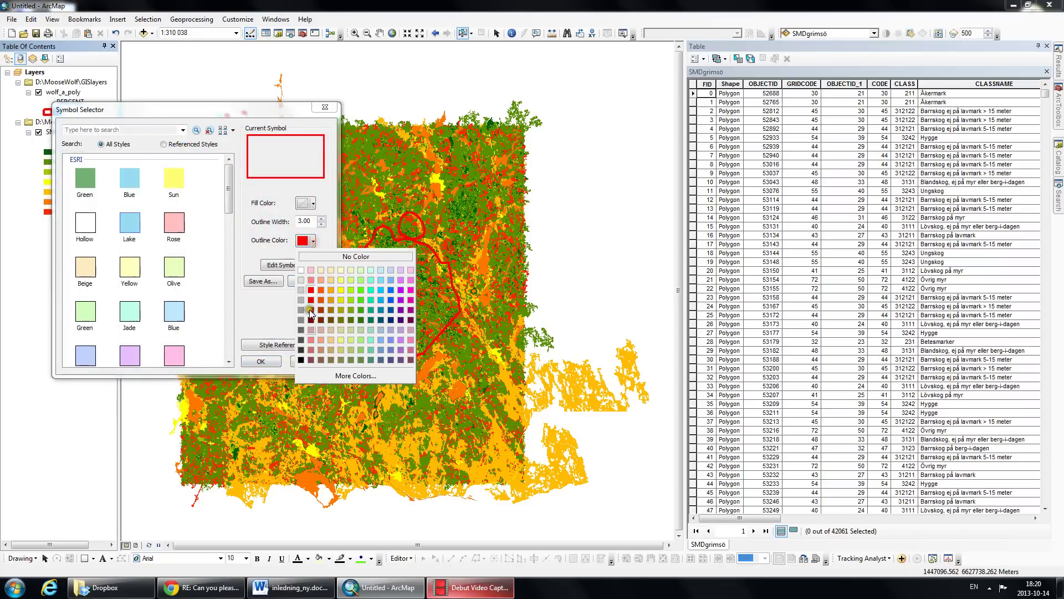
left_click(302, 360)
left_click(260, 361)
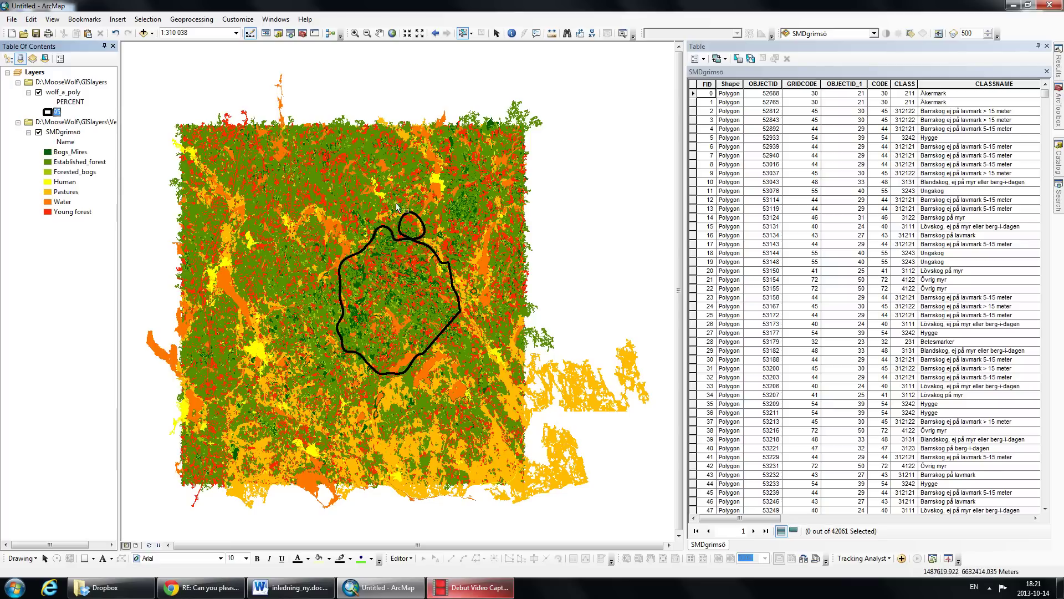
left_click(1058, 106)
left_click(837, 77)
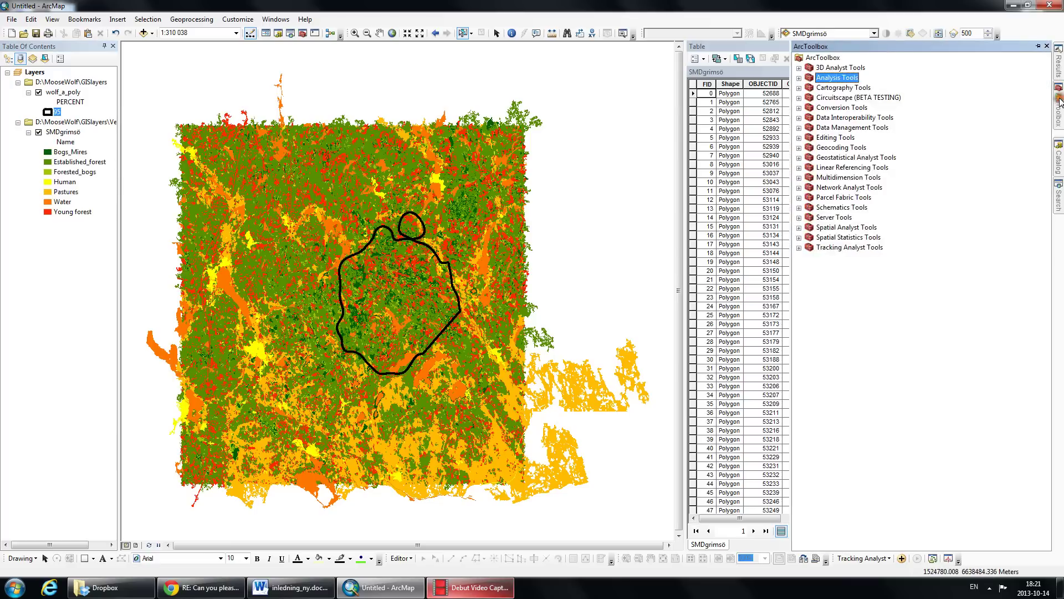
Run Analysis Tools > Extract > Clip with SMDgrimsö as input and wolf_a_poly as clip features
left_click(798, 78)
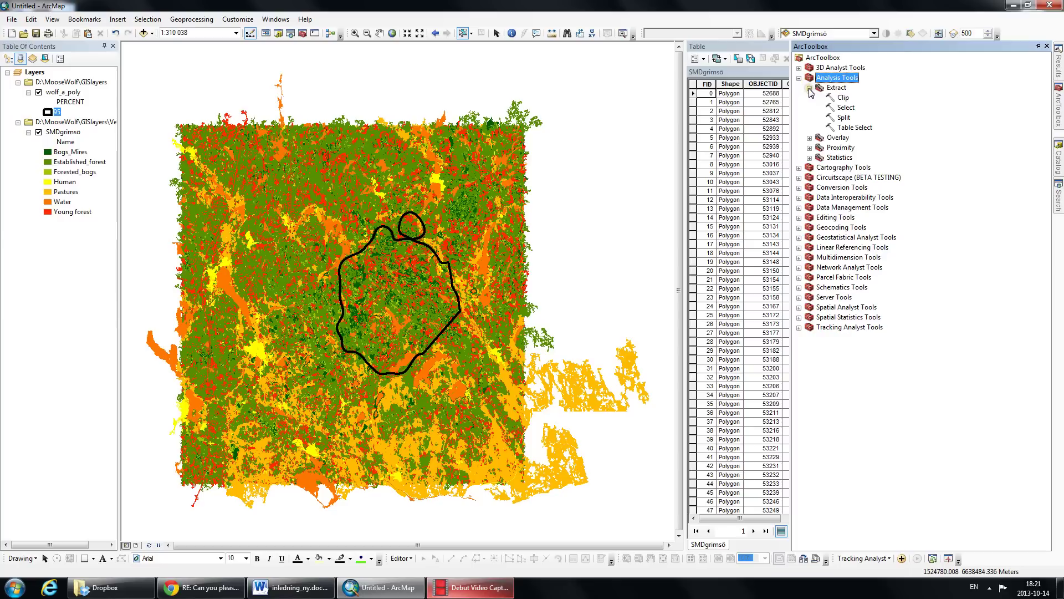
double_click(841, 100)
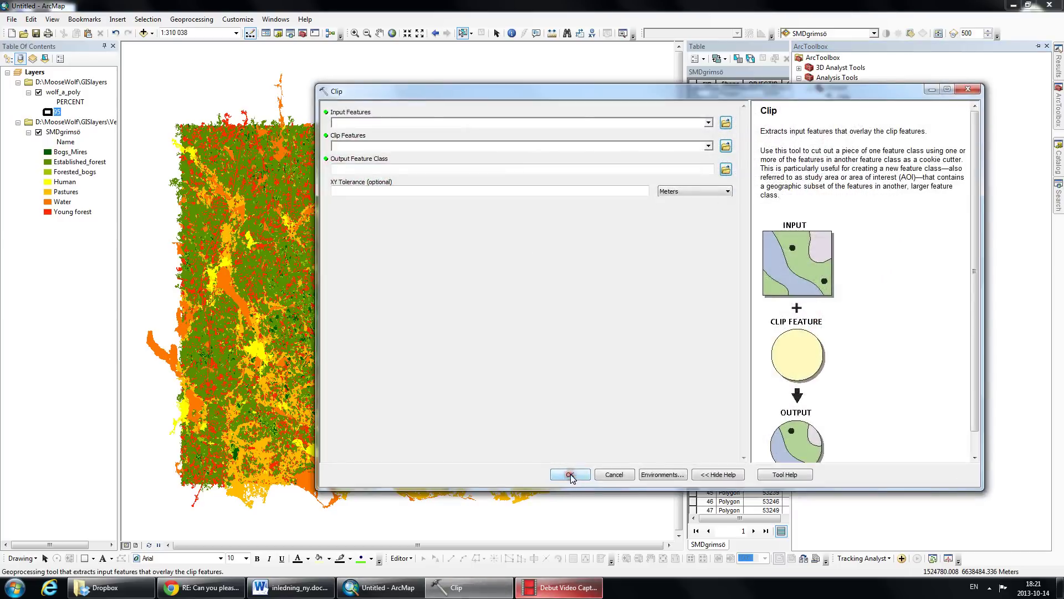
left_click(709, 123)
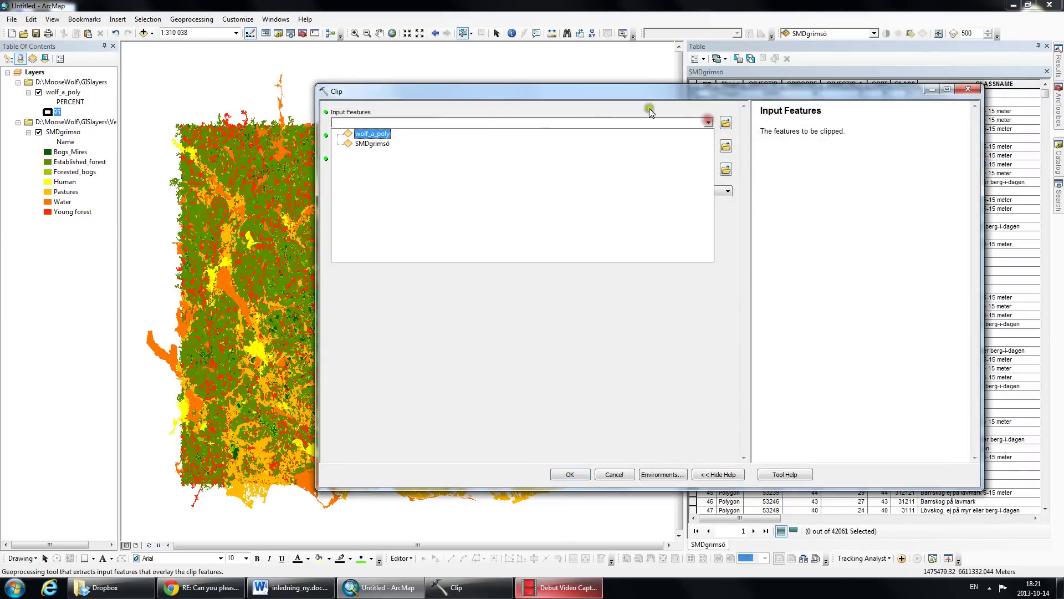
left_click(372, 144)
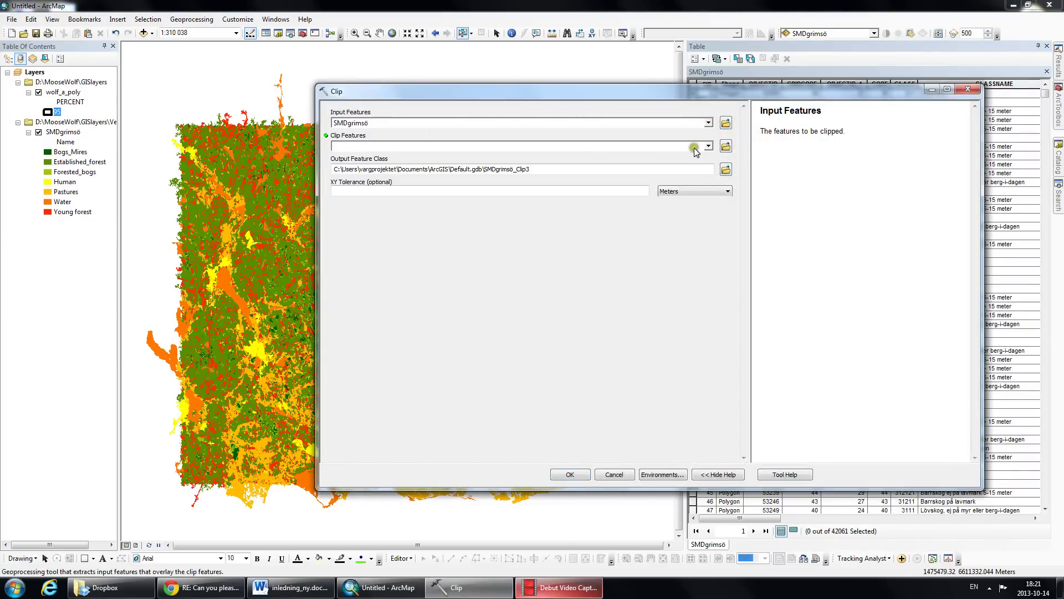
left_click(709, 146)
left_click(383, 158)
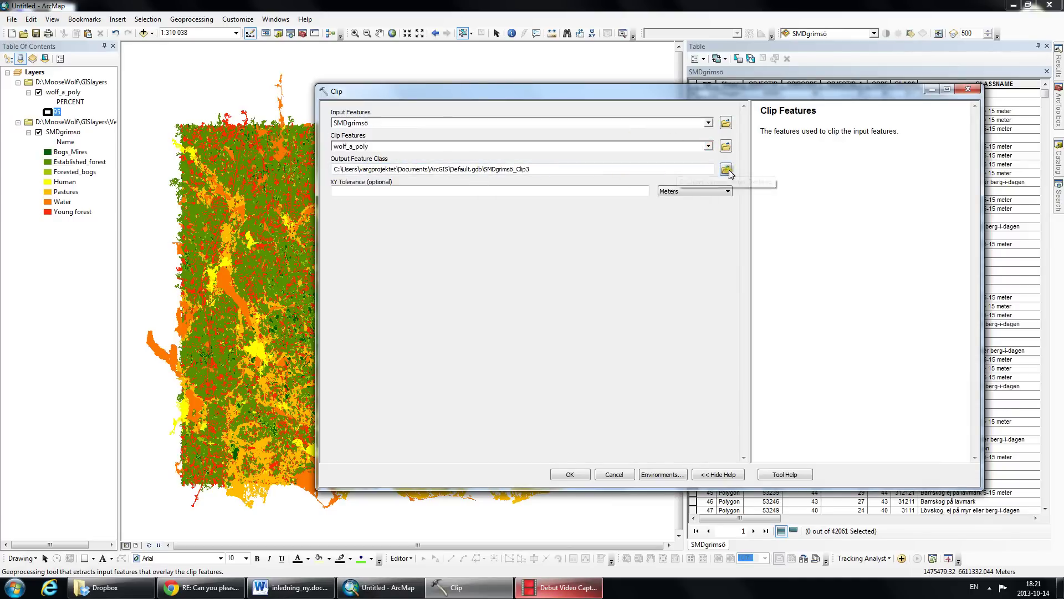
left_click(573, 474)
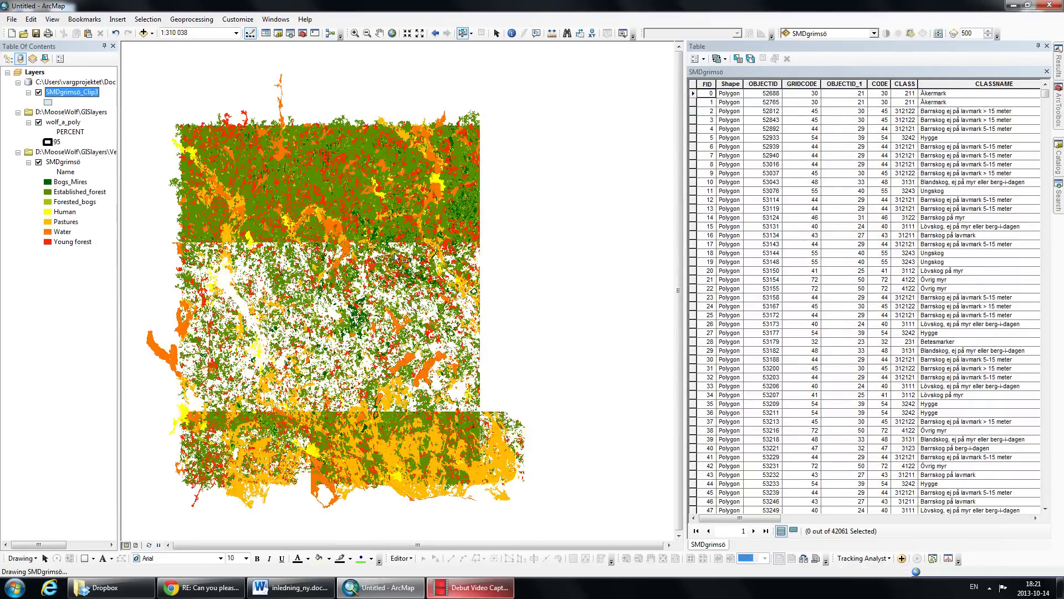
Hide the full SMDgrimsö layer and open the SMDgrimsö_Clip3 attribute table, scrolled right
left_click(38, 162)
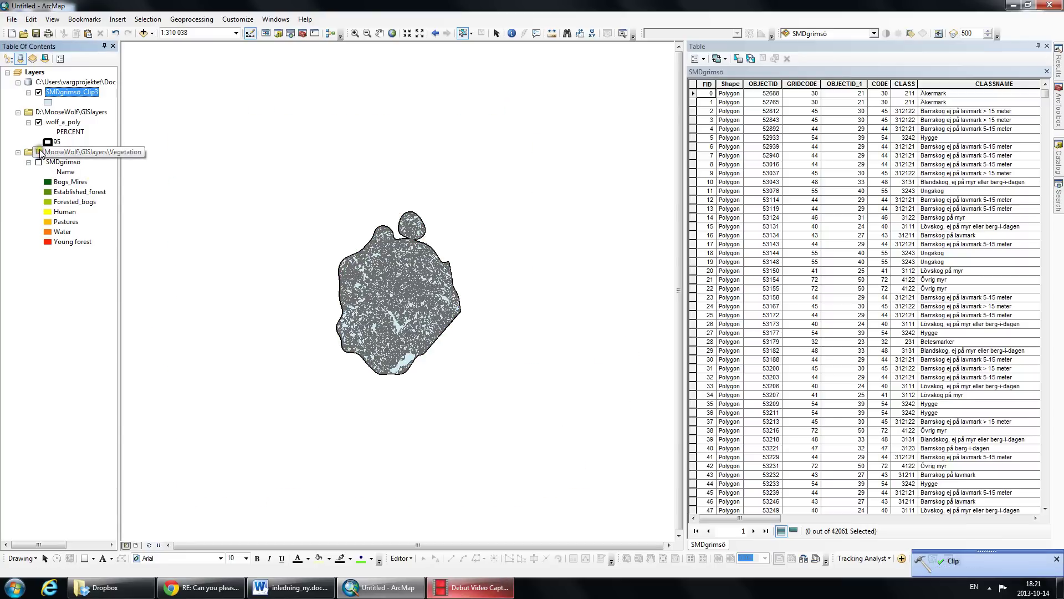
right_click(55, 92)
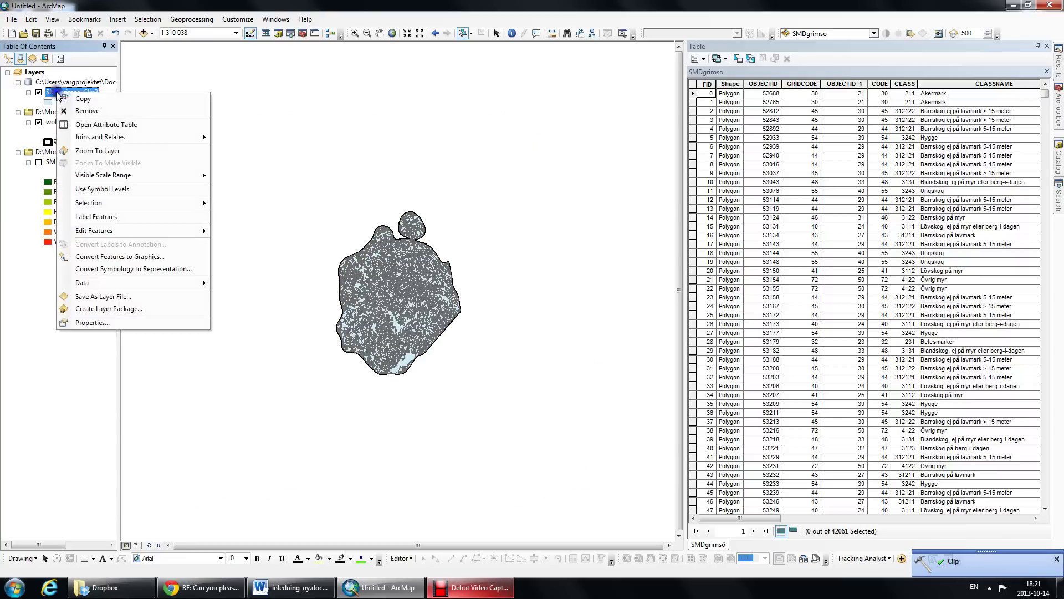
left_click(77, 126)
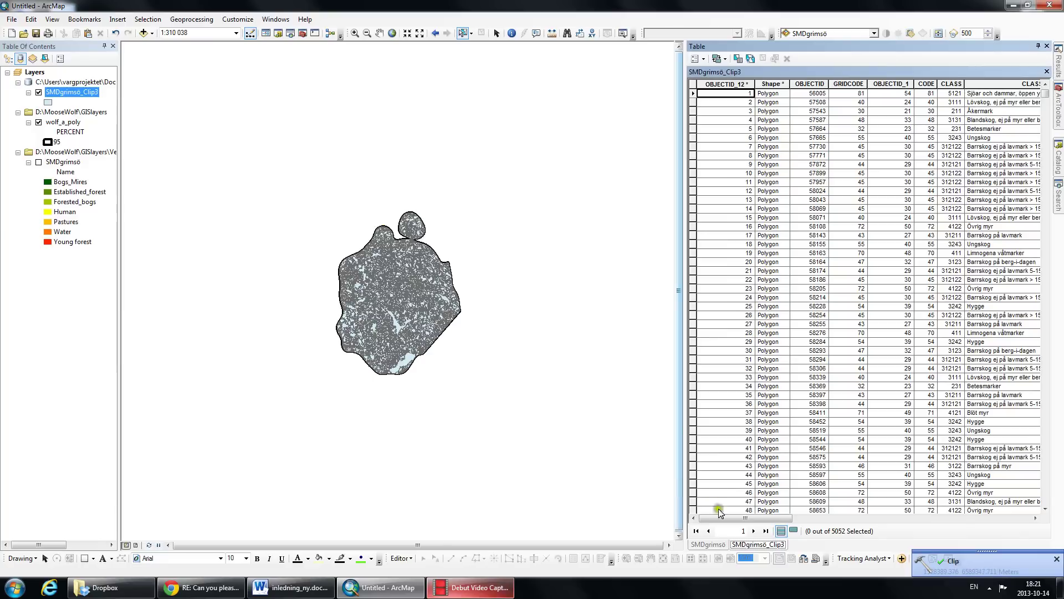
left_click_drag(732, 519, 970, 519)
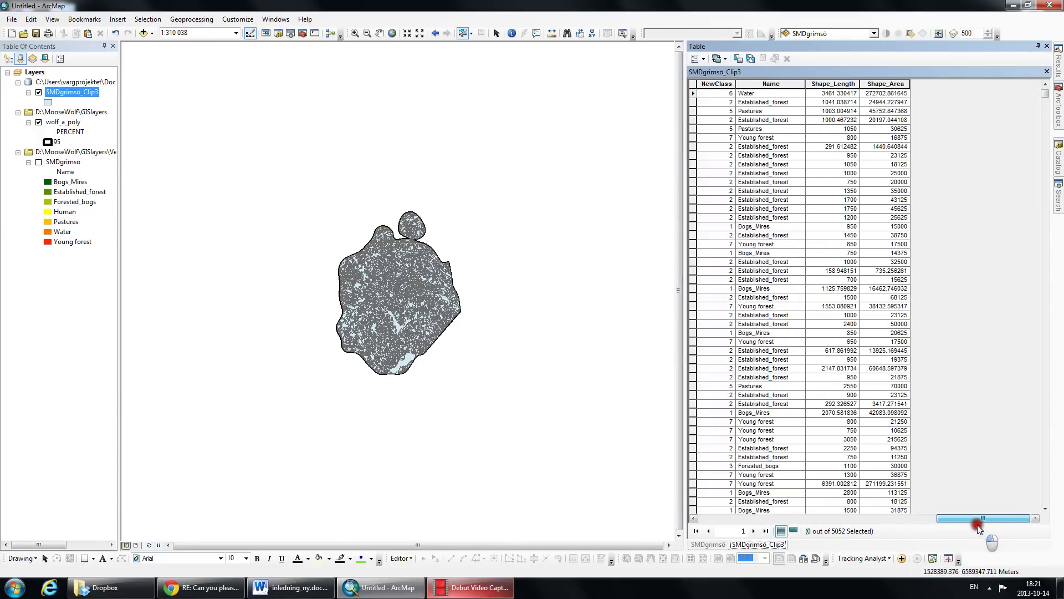
Highlight the Shape_Area column and the Water, Established_forest and Pastures records
left_click(885, 84)
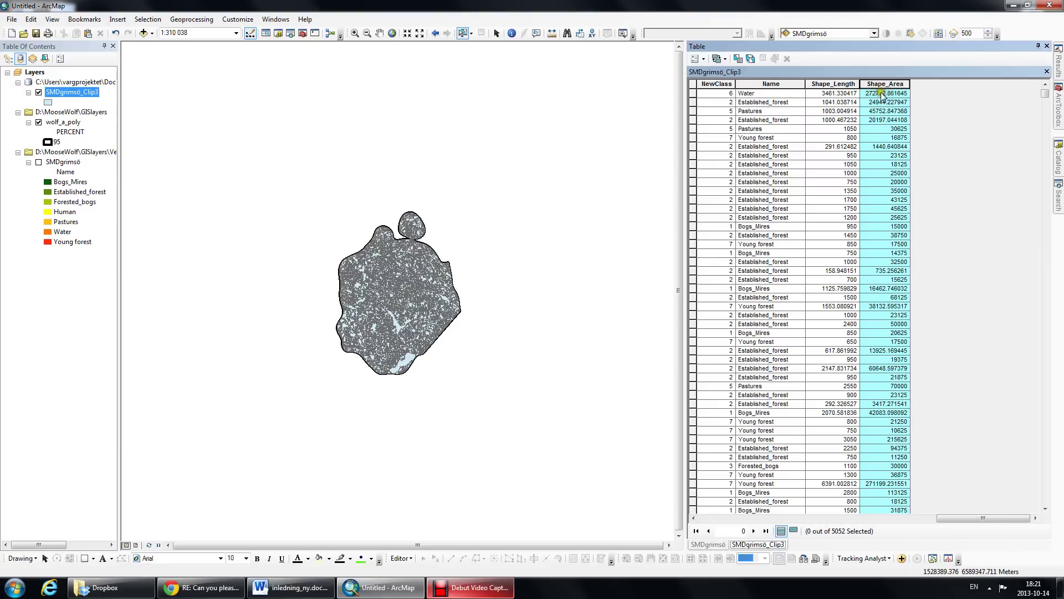
left_click(693, 93)
left_click(692, 101)
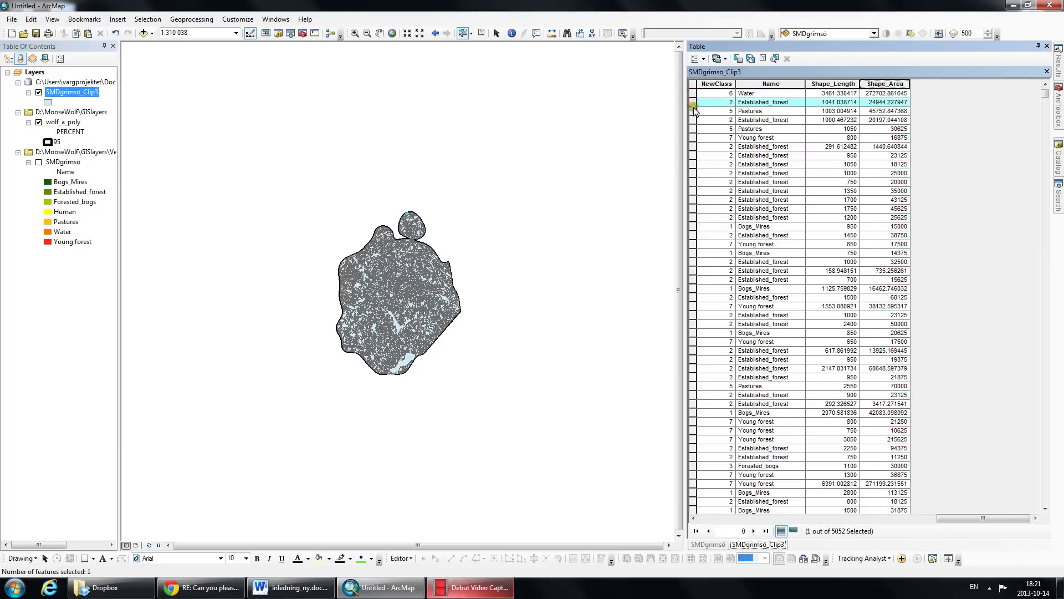
left_click(692, 111)
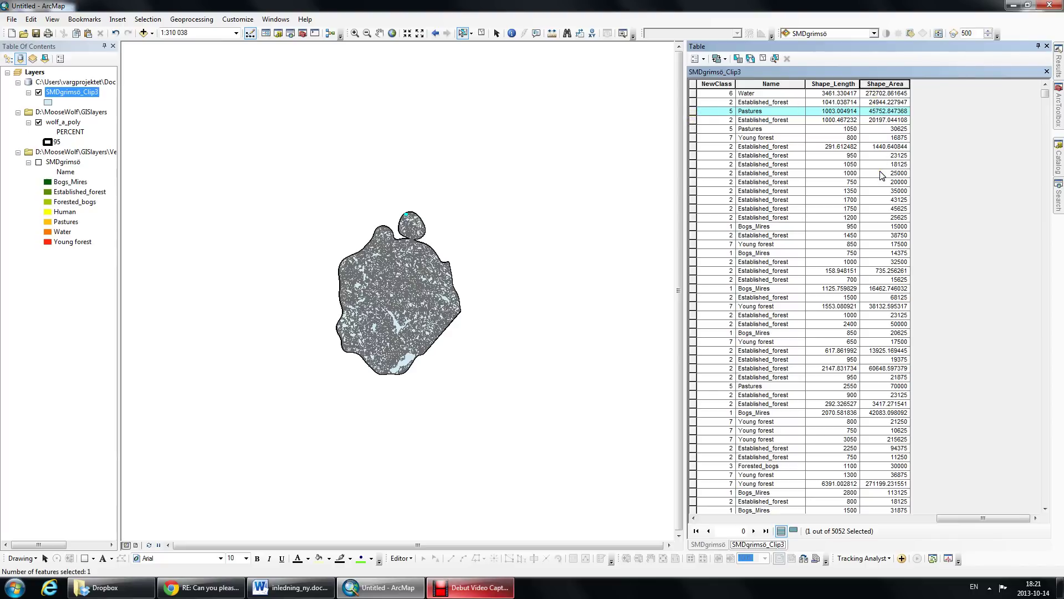
Add a Double field named sqKM, then clear the selection and select the sqKM column
left_click(703, 58)
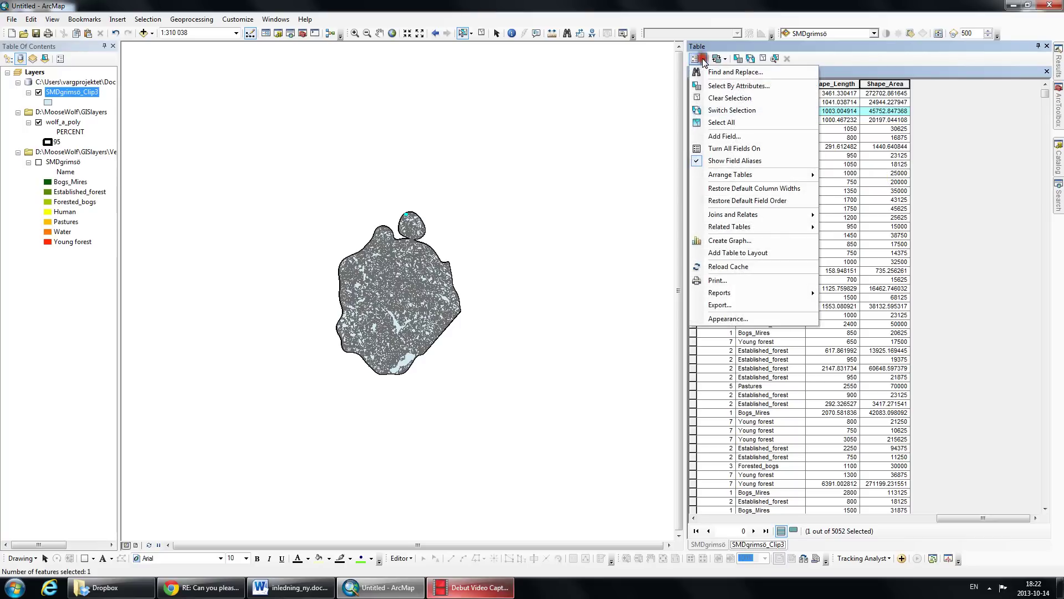
left_click(718, 136)
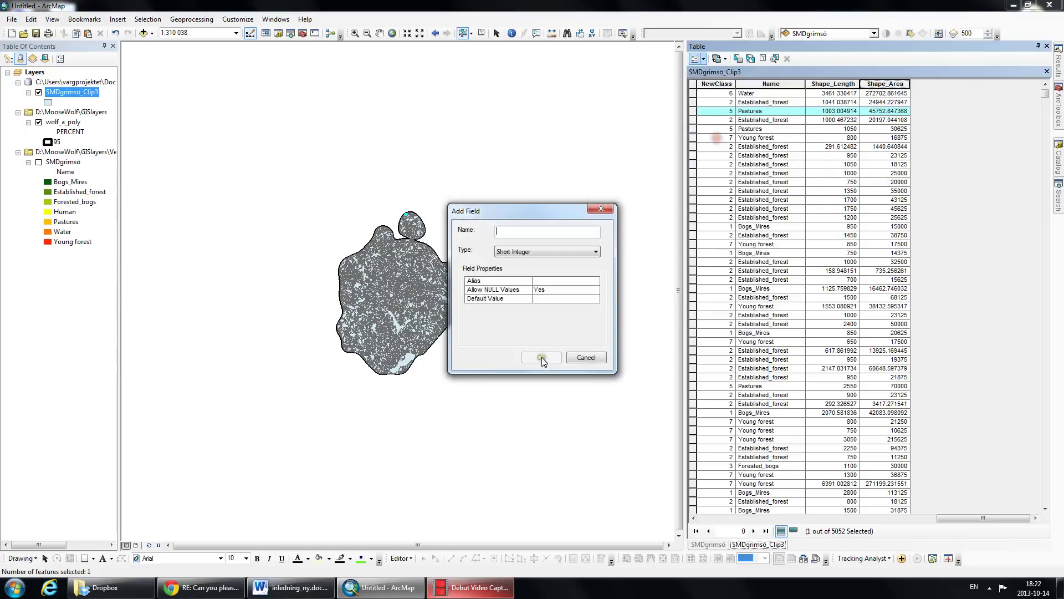
left_click(529, 251)
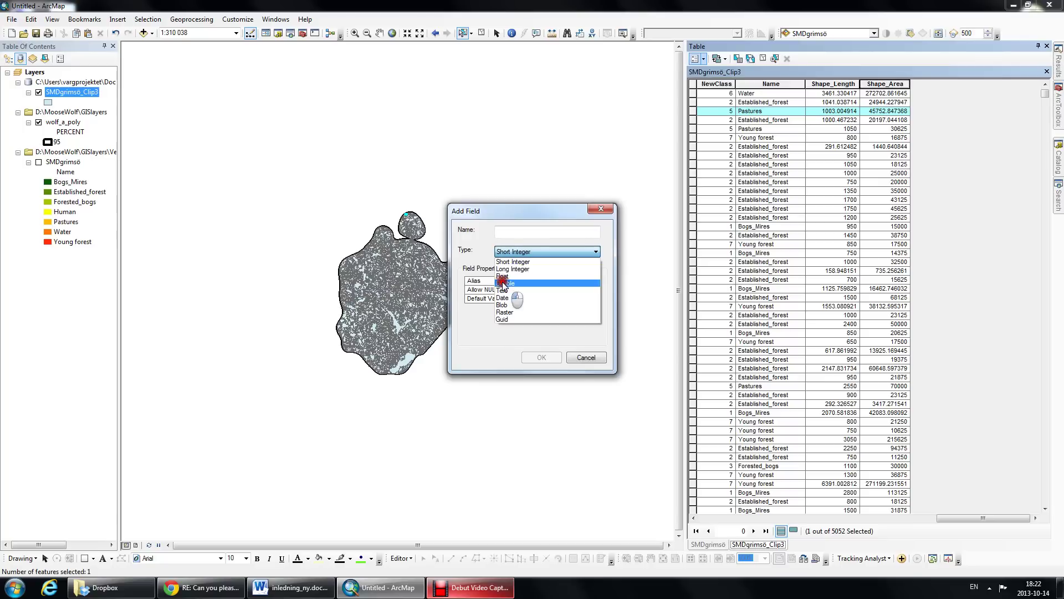
left_click(503, 283)
left_click(512, 234)
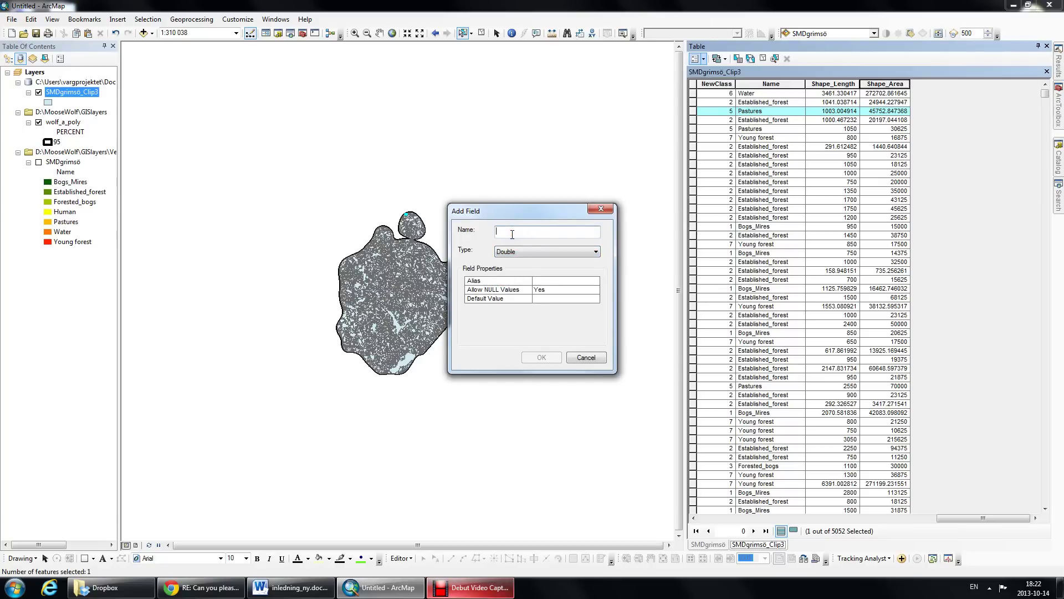
type("sqKM")
left_click(542, 357)
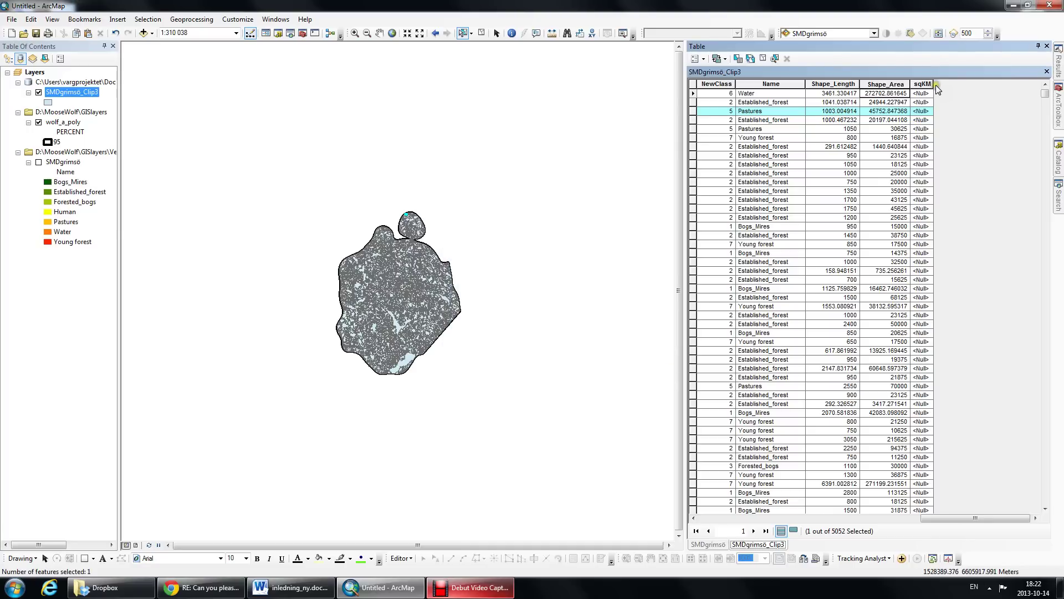
left_click(764, 58)
left_click(921, 84)
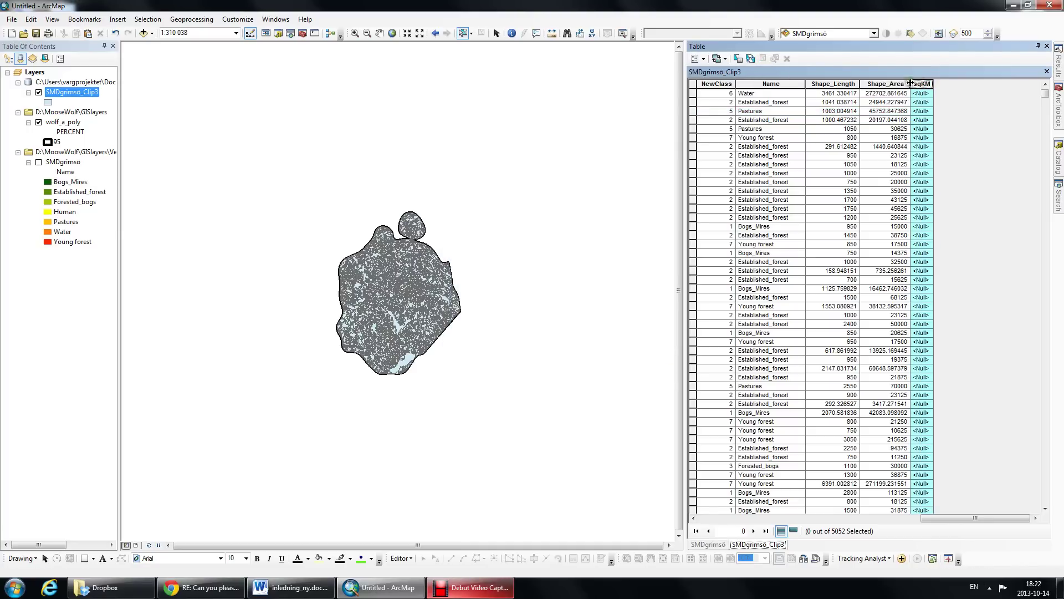
Calculate Geometry into sqKM as Area in Square Kilometers, and widen the sqKM column
right_click(923, 84)
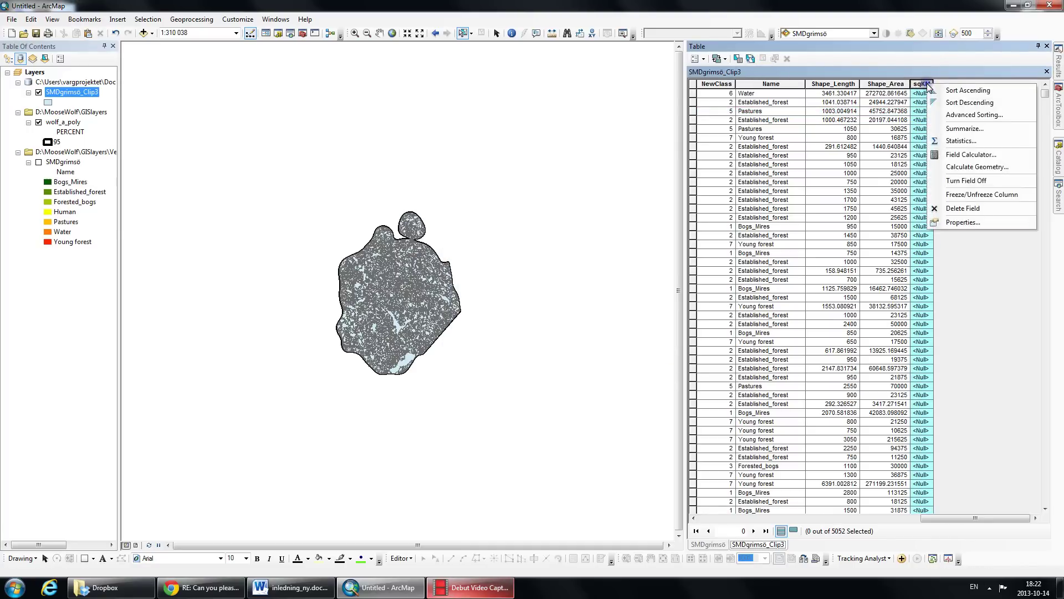
left_click(976, 167)
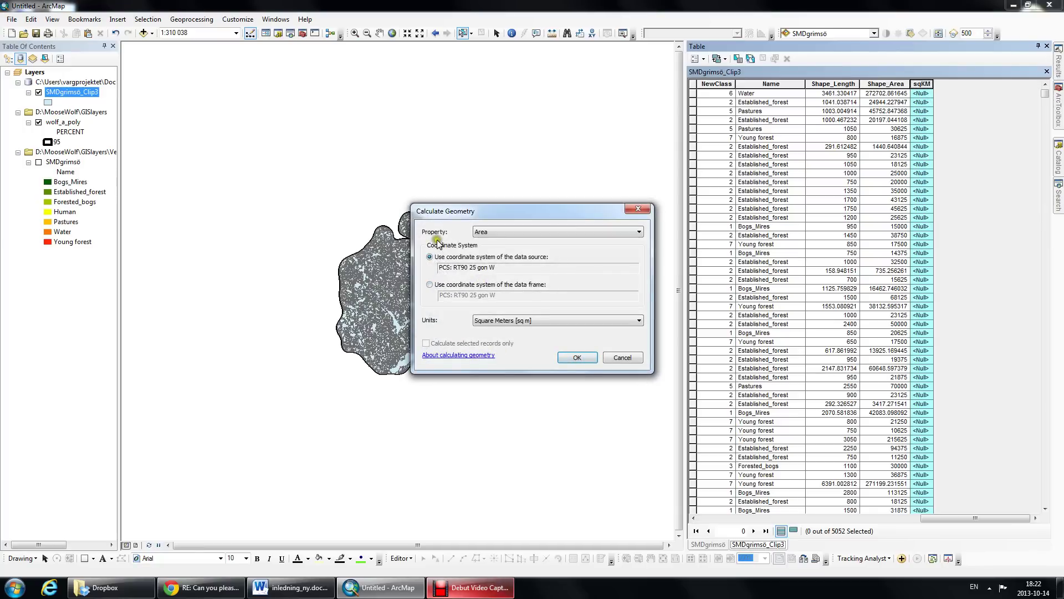
left_click(494, 233)
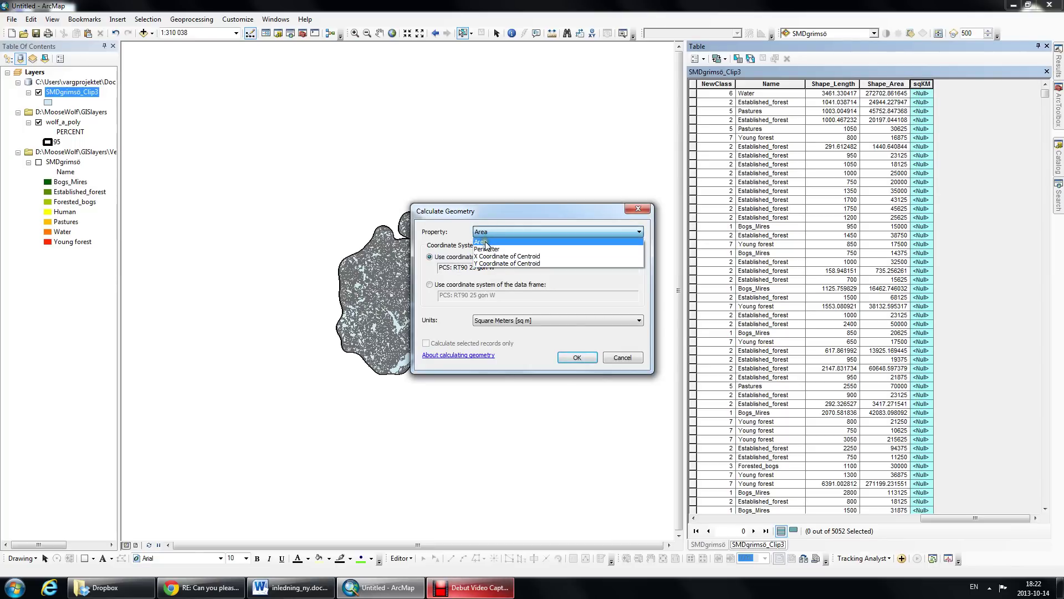
left_click(486, 242)
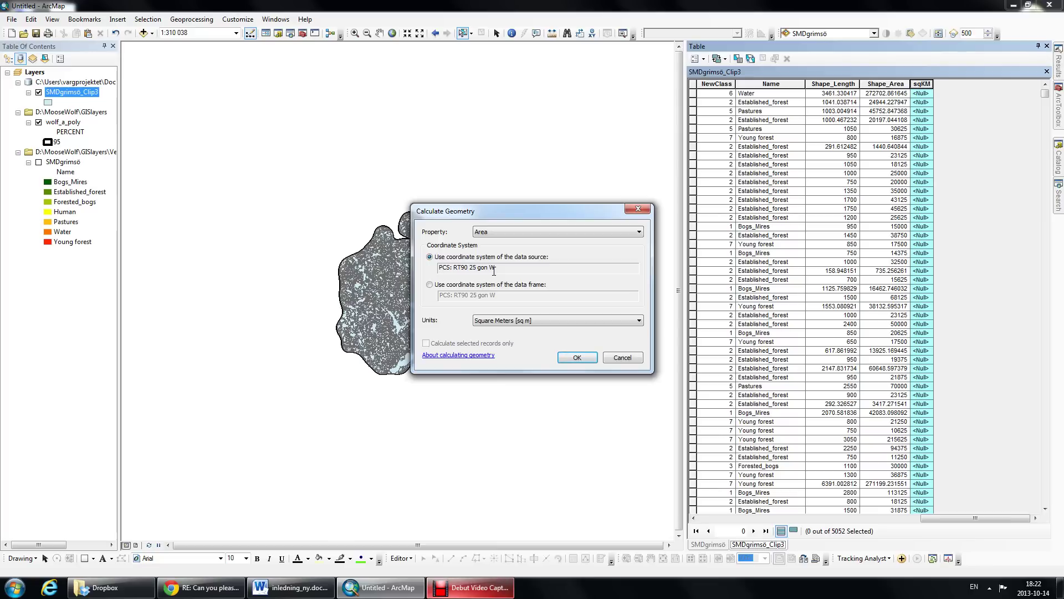
left_click(493, 270)
left_click(499, 319)
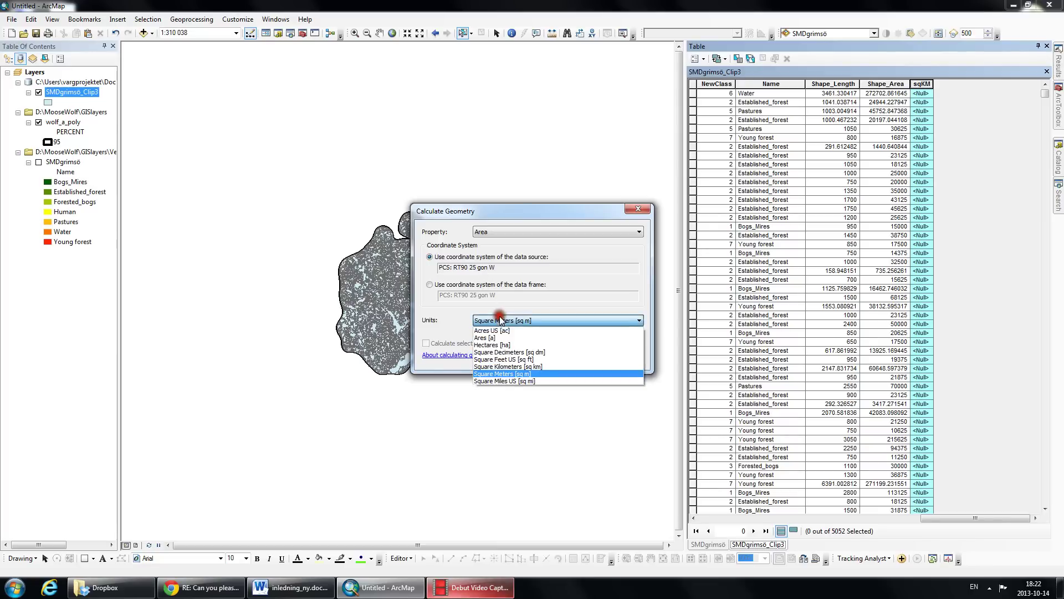
left_click(502, 366)
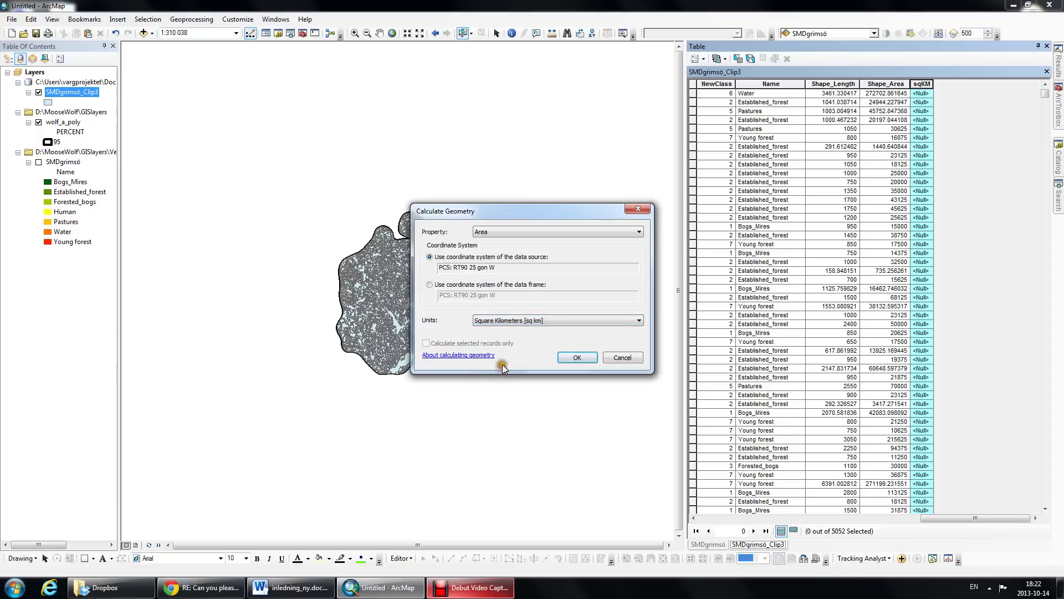
left_click(576, 357)
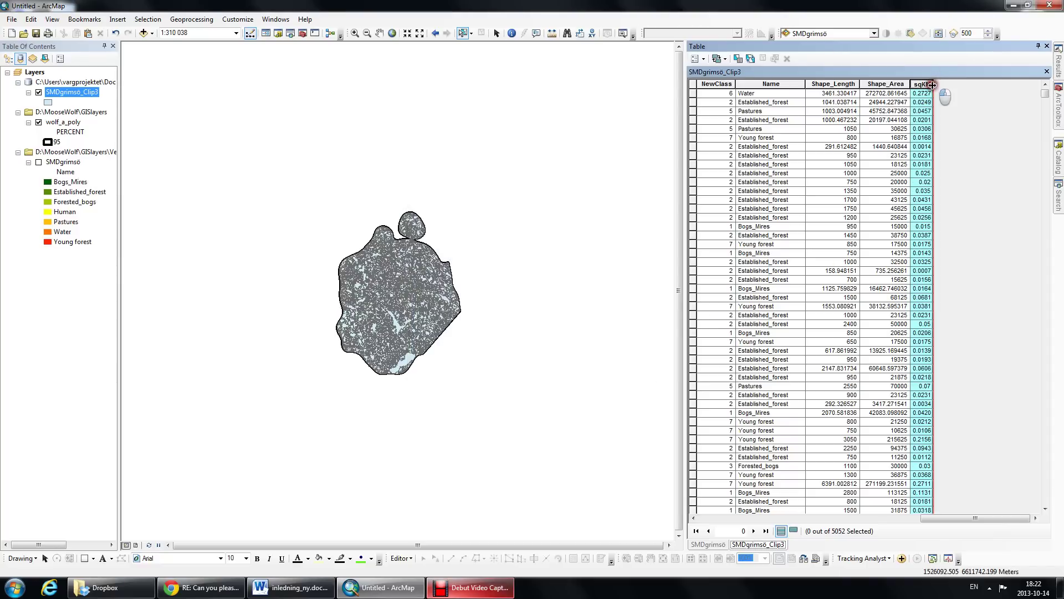
left_click_drag(933, 84, 972, 85)
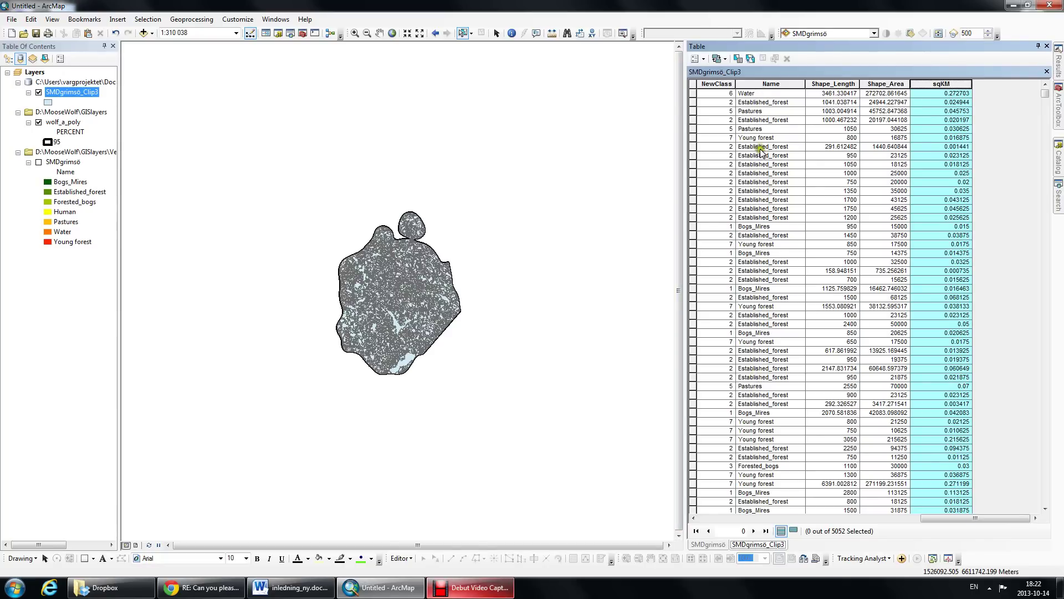
Select then deselect the Established_forest record, and select the Name column
left_click(693, 146)
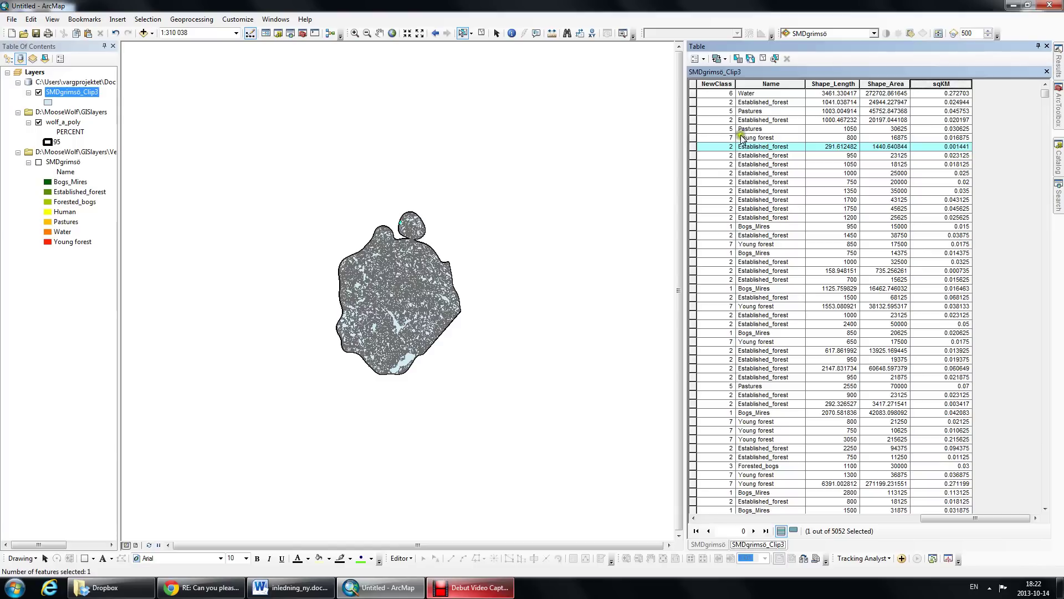
left_click(763, 58)
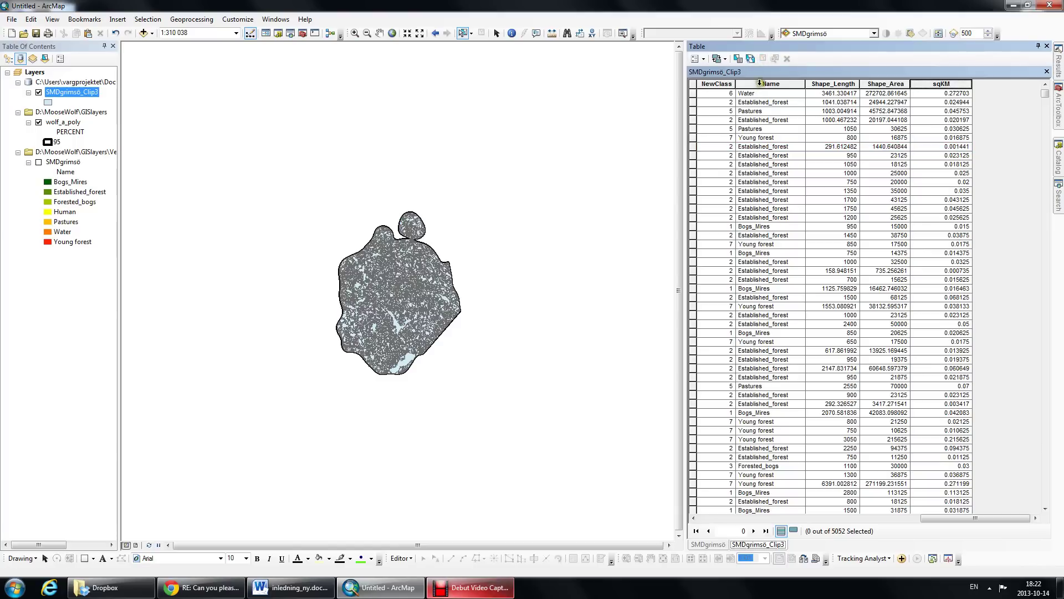
left_click(760, 83)
Summarize SMDgrimsö_Clip3 by Name with Sum of sqKM into Sum_Output_3.dbf, adding it to the map
right_click(759, 83)
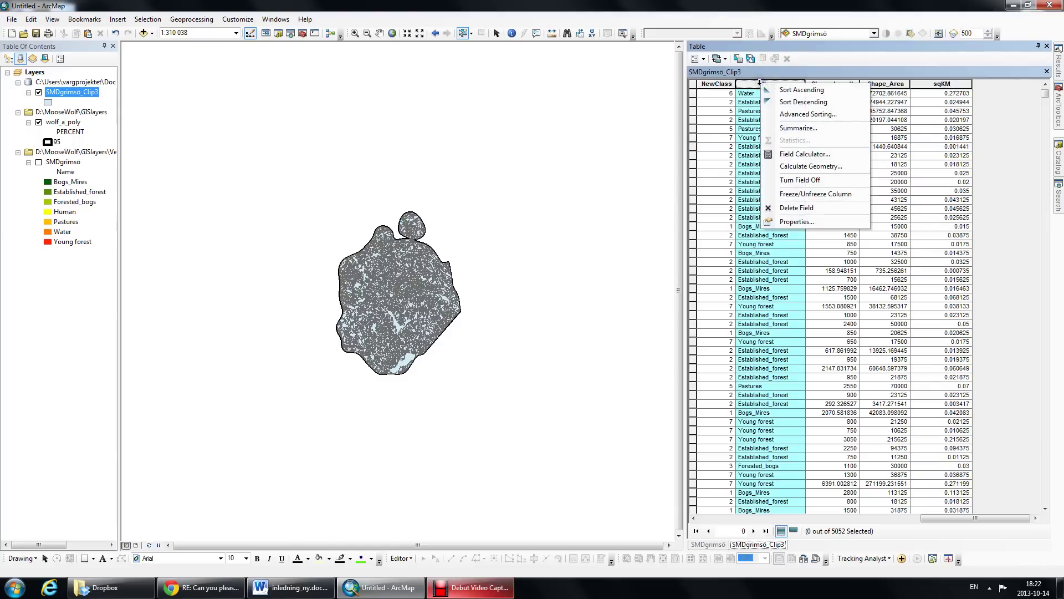
left_click(790, 128)
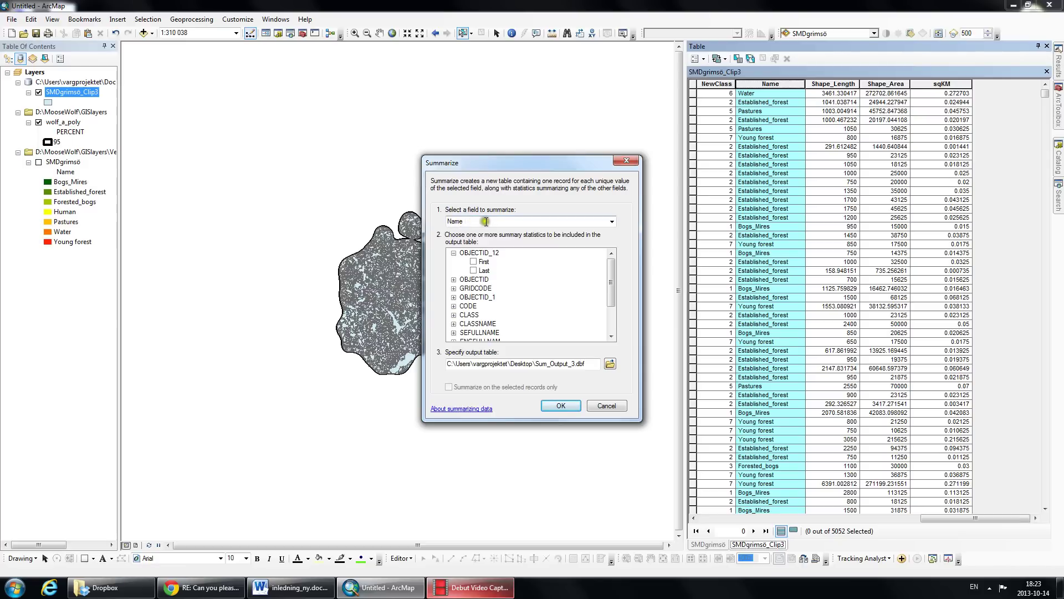
left_click(507, 220)
left_click(486, 223)
left_click(611, 336)
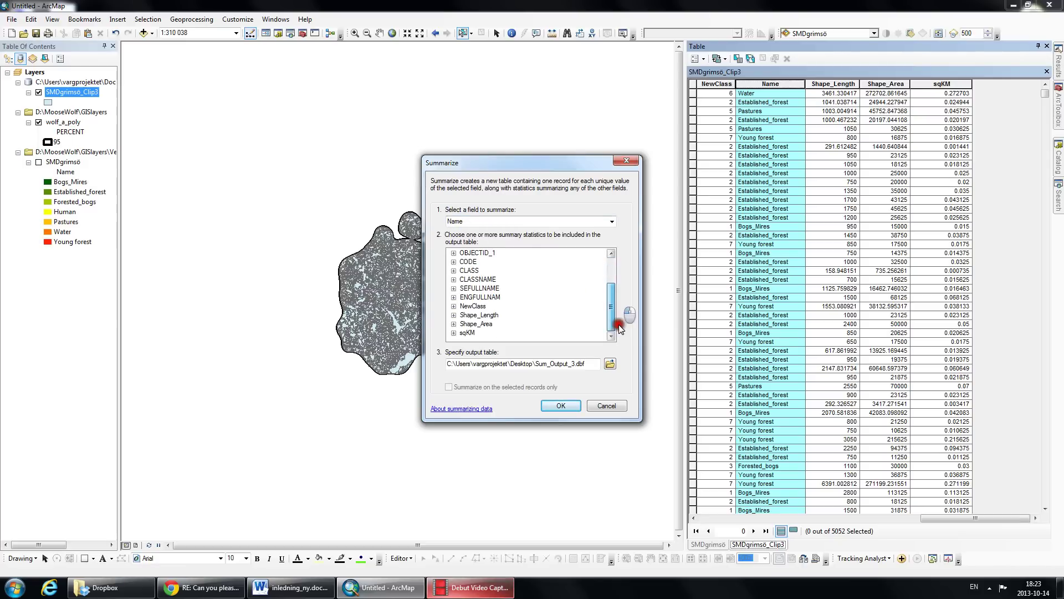
left_click(454, 332)
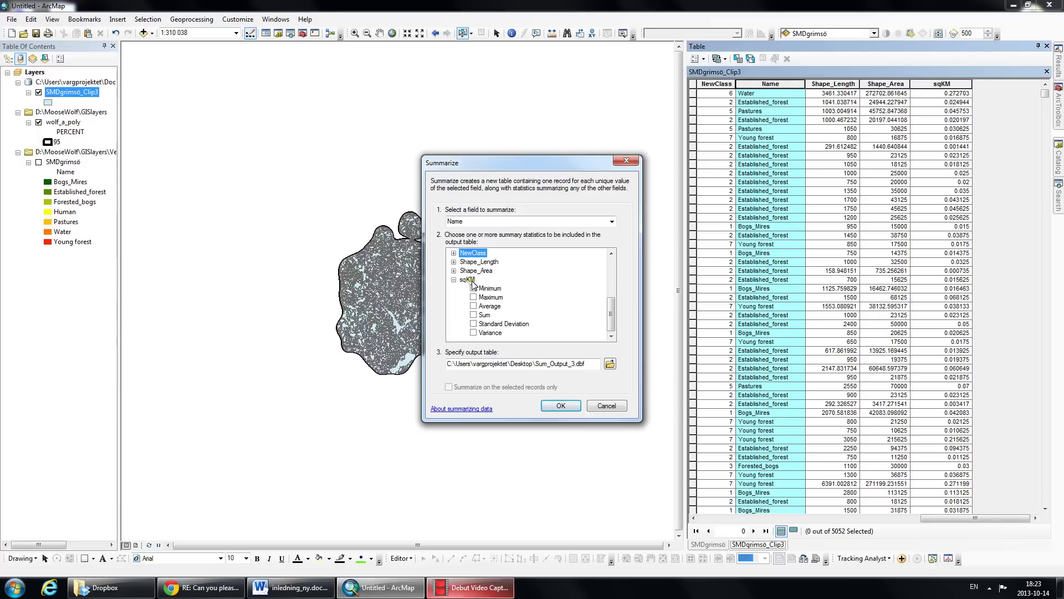
left_click(475, 314)
left_click(561, 406)
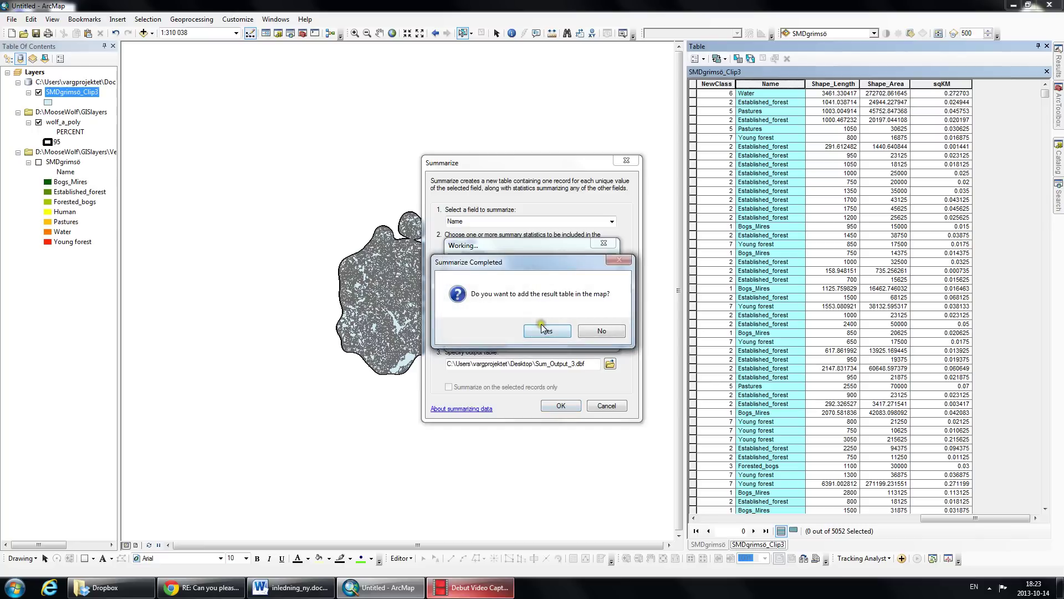
left_click(542, 329)
Open the Sum_Output_3 table from the Table of Contents and select its Sum_sqKM column
right_click(70, 261)
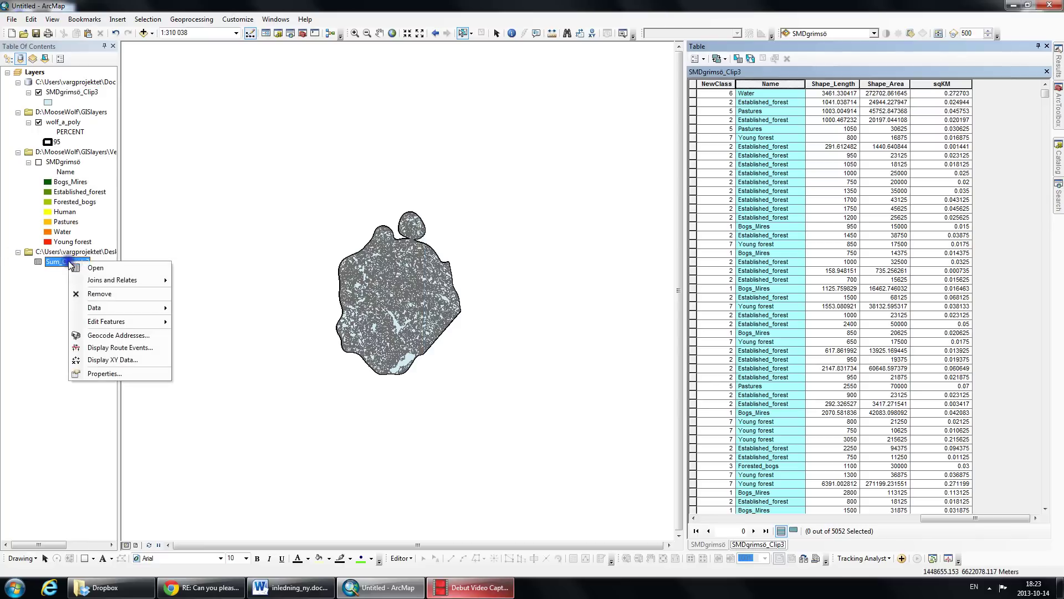
left_click(94, 268)
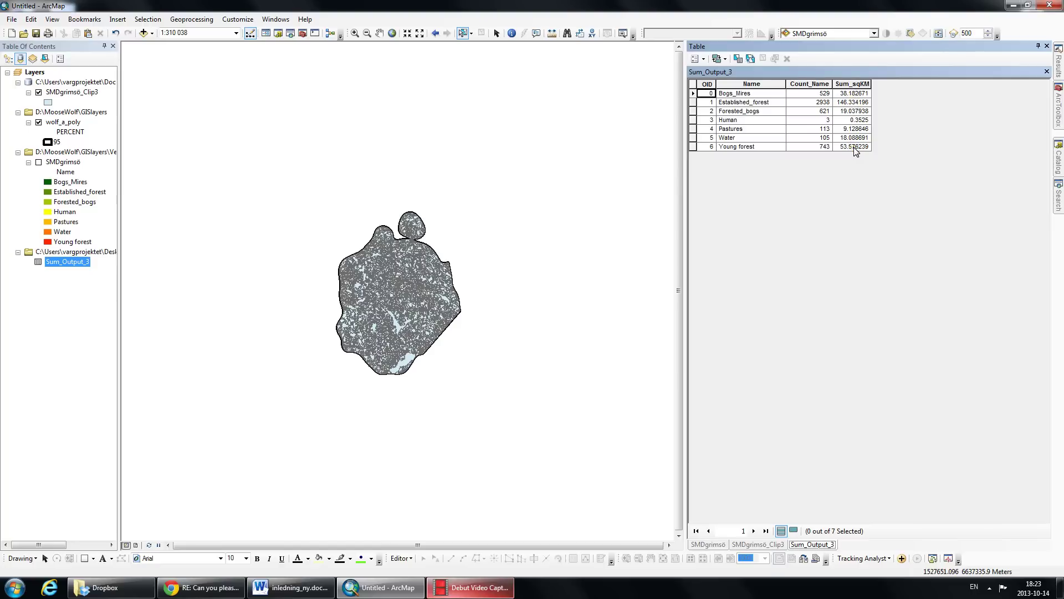
left_click(703, 59)
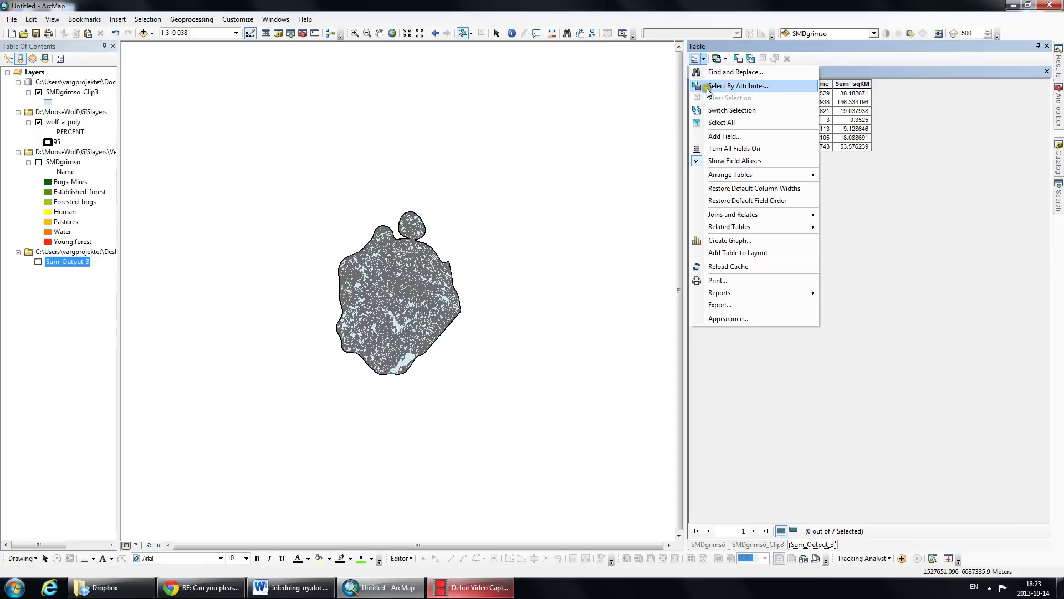
left_click(842, 64)
left_click(854, 84)
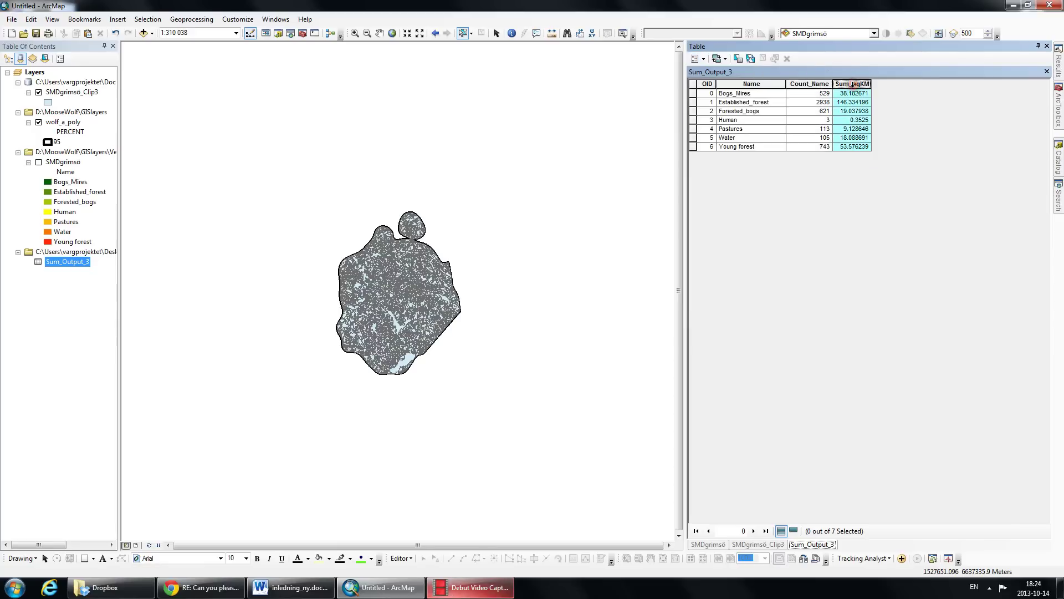
Review the Sum_sqKM statistics, noting the 284.700882 km² total across 7 classes
right_click(852, 85)
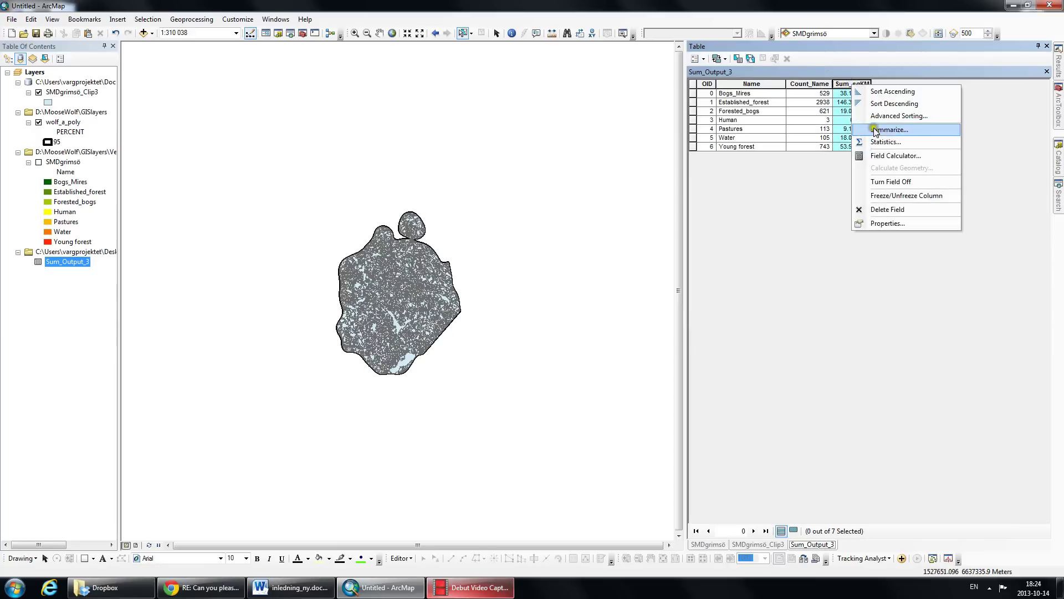
left_click(882, 142)
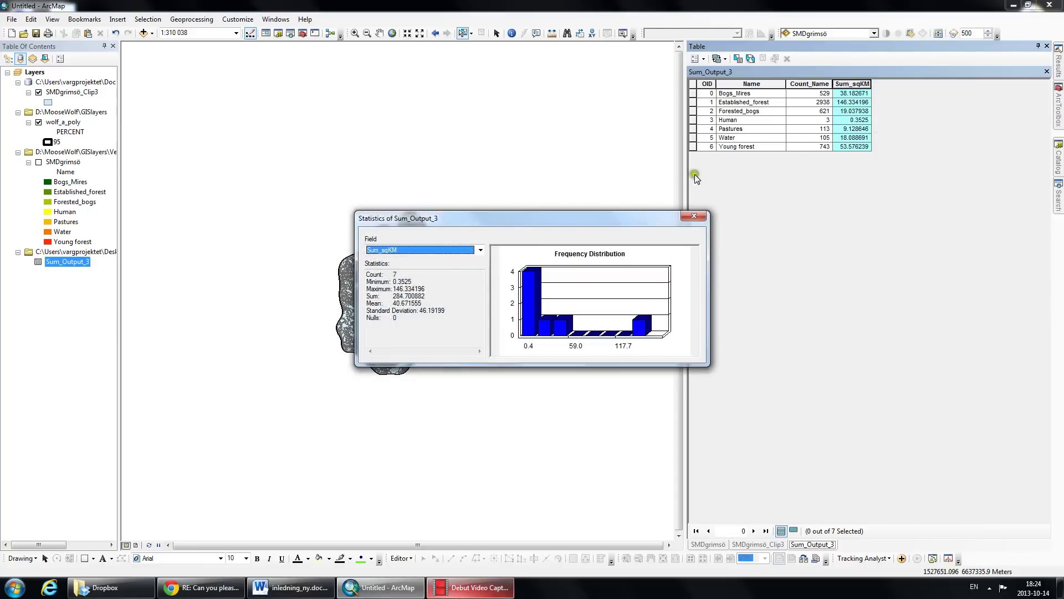
left_click_drag(394, 297, 429, 296)
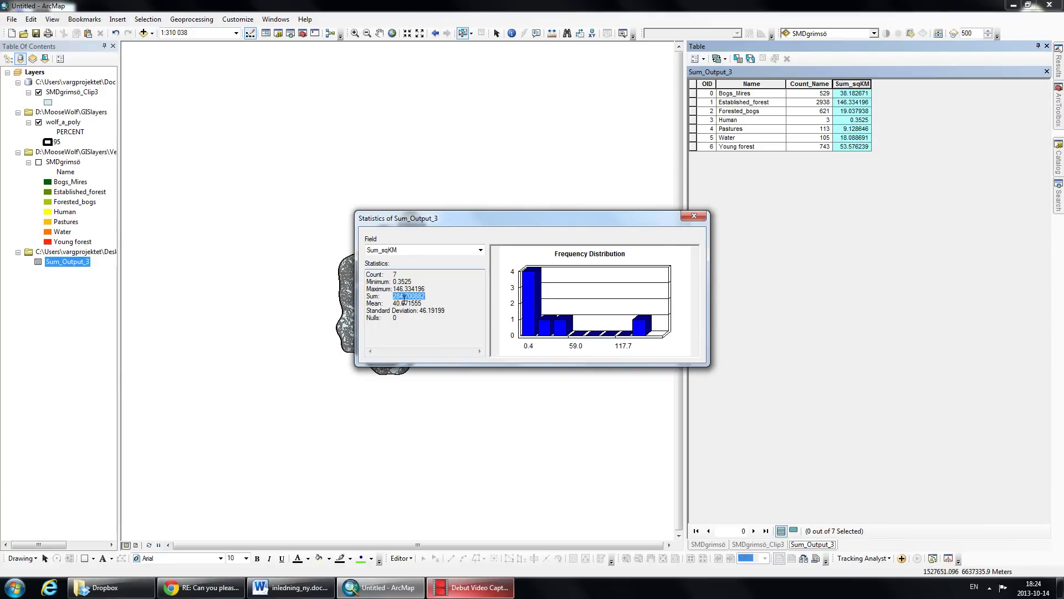
left_click_drag(450, 223, 681, 258)
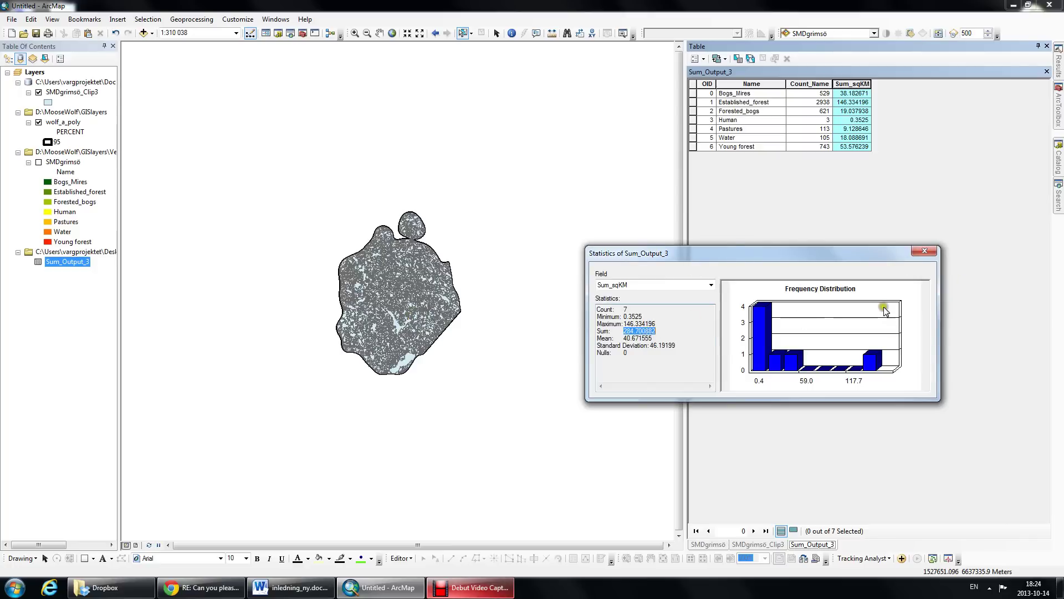
left_click(923, 252)
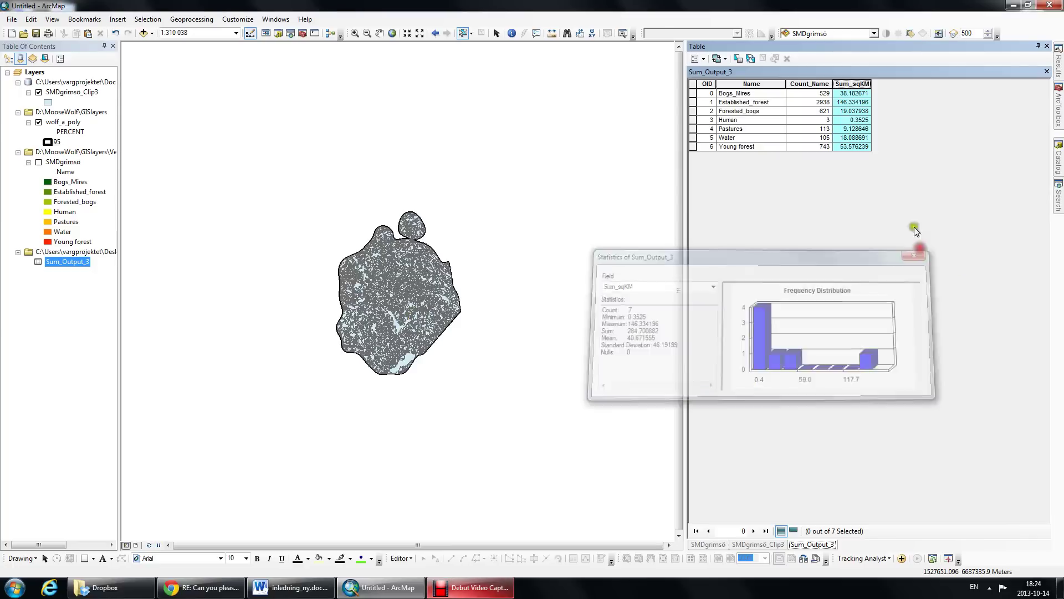
left_click(699, 59)
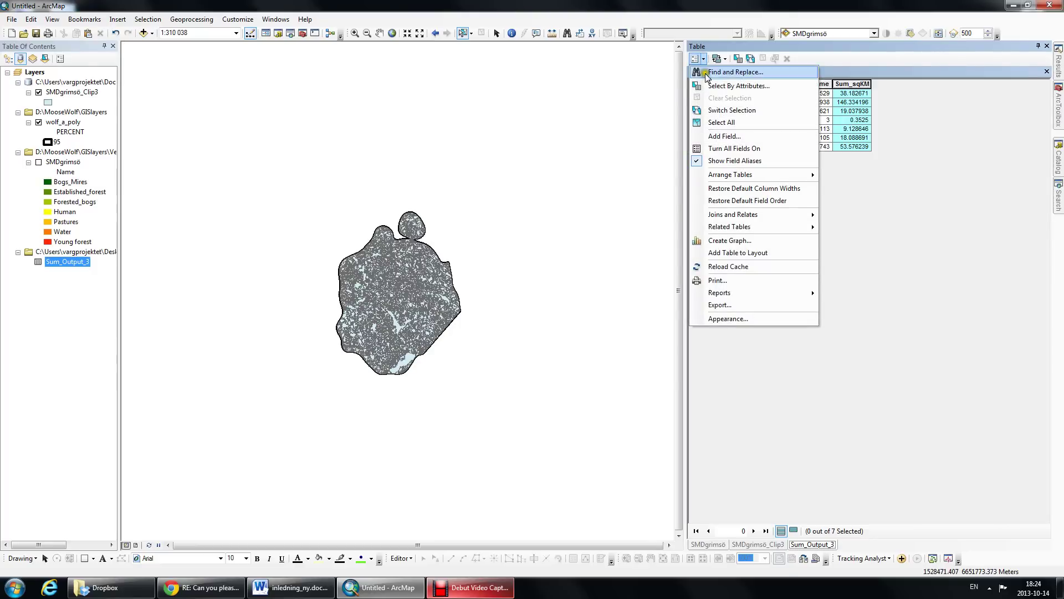
Add a new Double field named percent to the Sum_Output_3 table
left_click(717, 137)
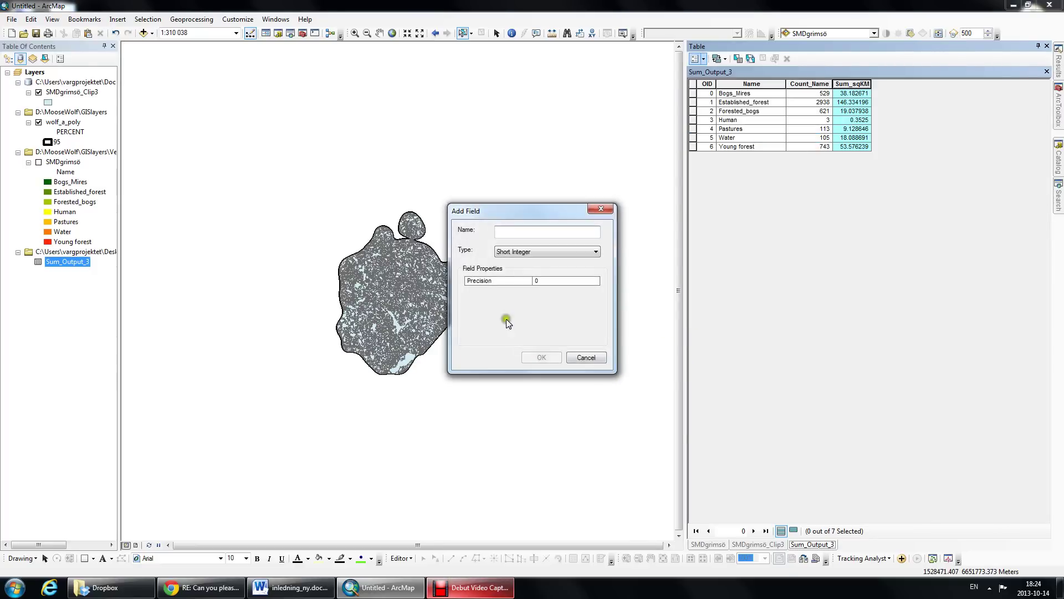
type("percen")
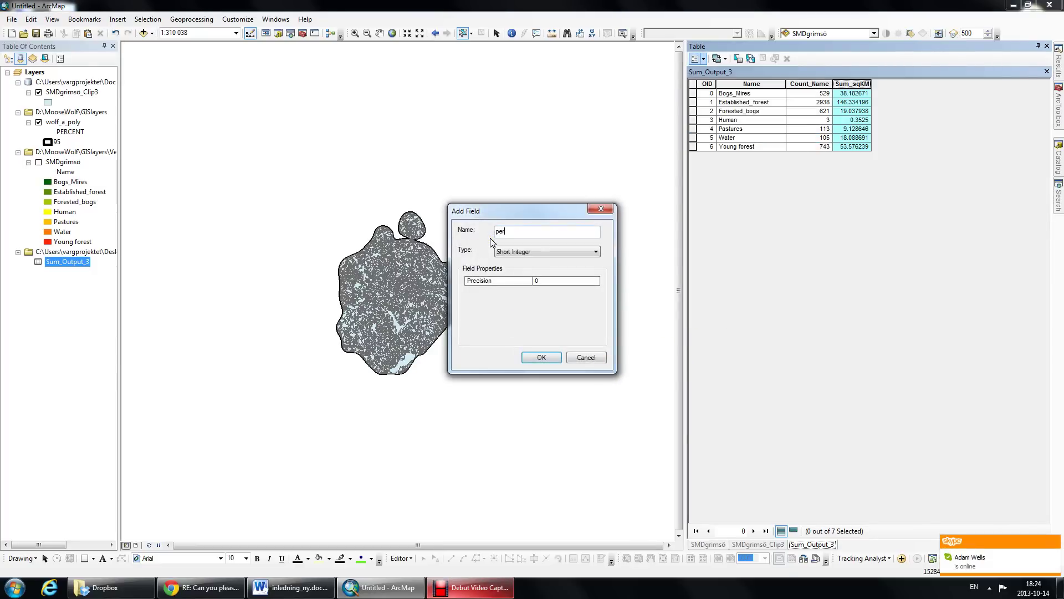
left_click(530, 253)
left_click(514, 283)
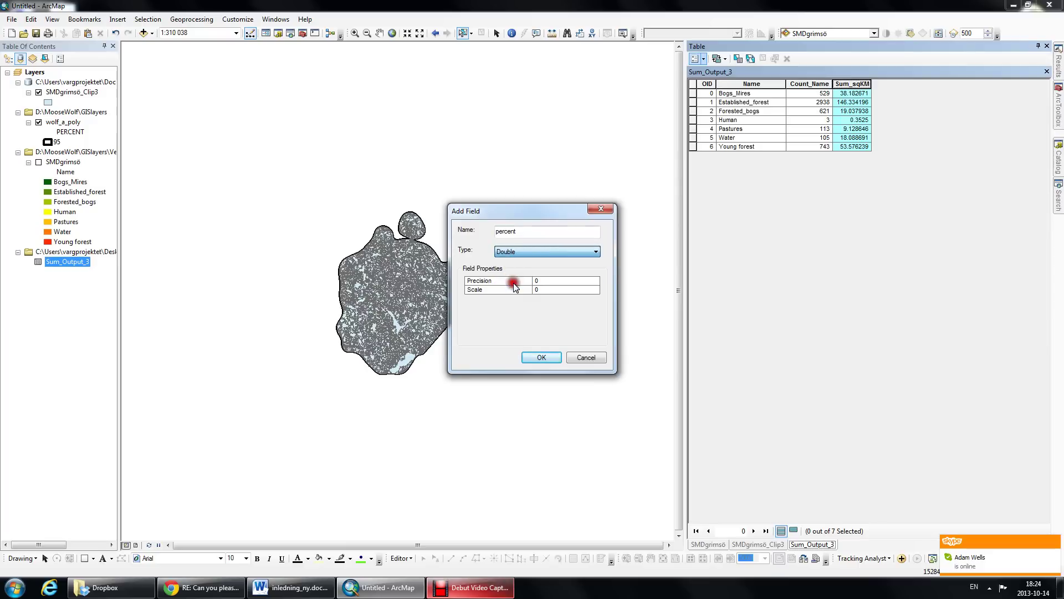
left_click(540, 355)
Calculate percent as ([Sum_sqKM]/284.7)*100, e.g. 51.399437 for Established_forest
right_click(932, 84)
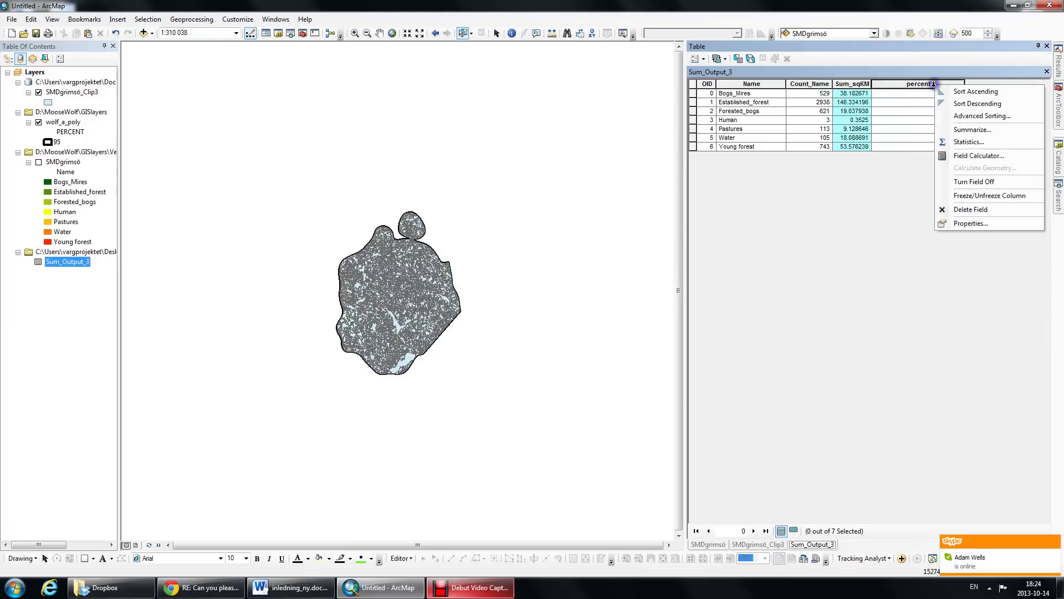
left_click(964, 161)
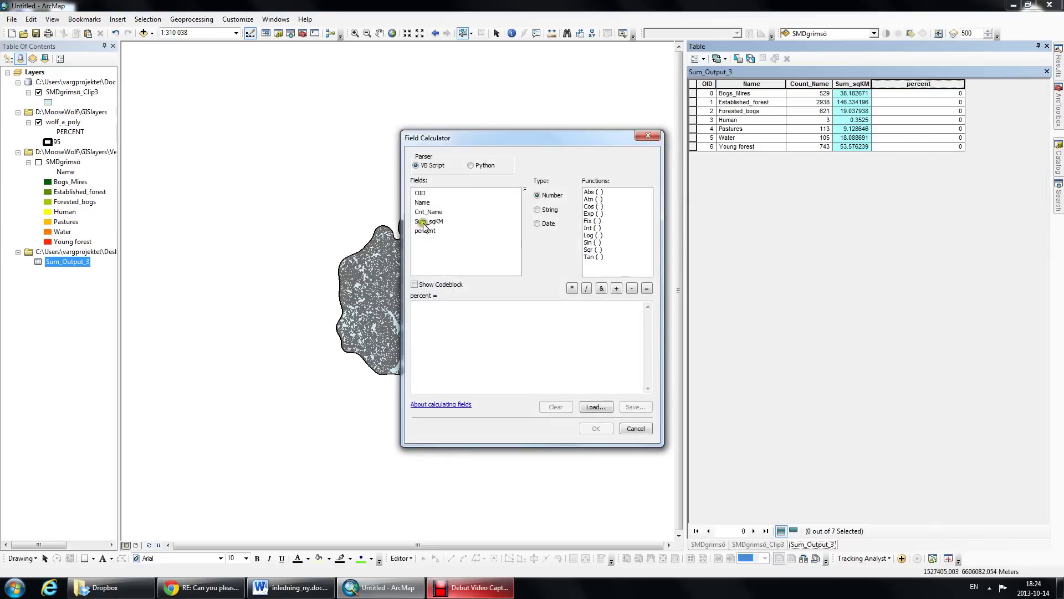
double_click(425, 221)
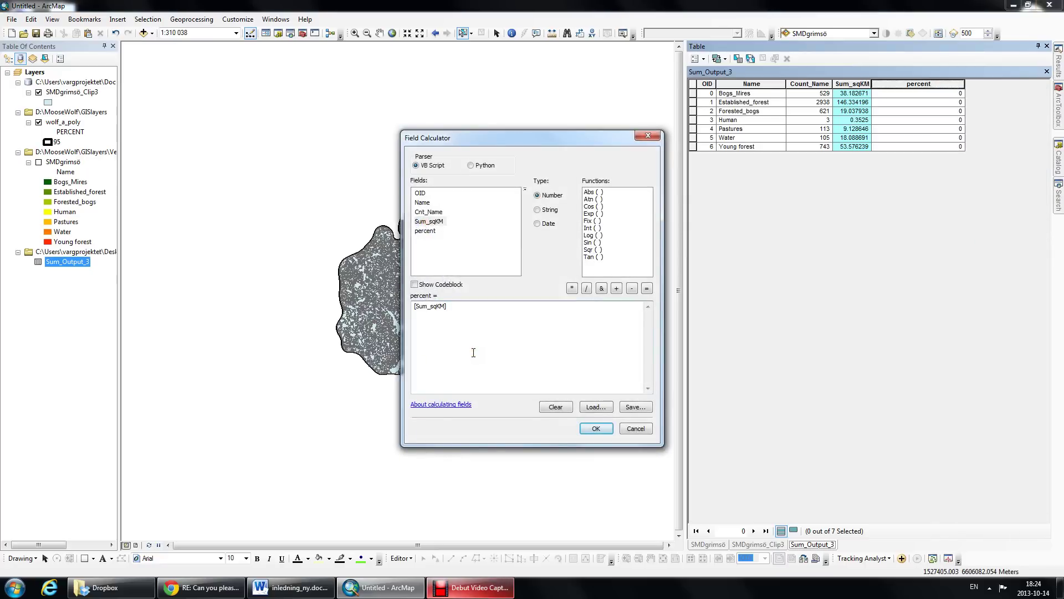
type("/284.7")
key("Home")
type("(")
type("*100")
left_click(593, 431)
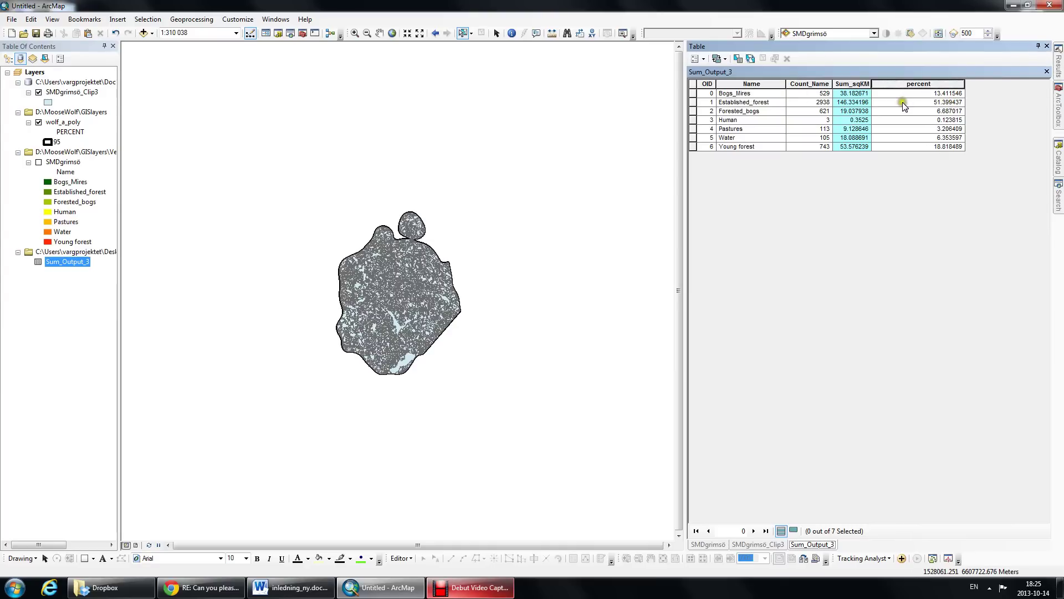
Select the Established_forest record, then switch the selection to Young forest
left_click(693, 102)
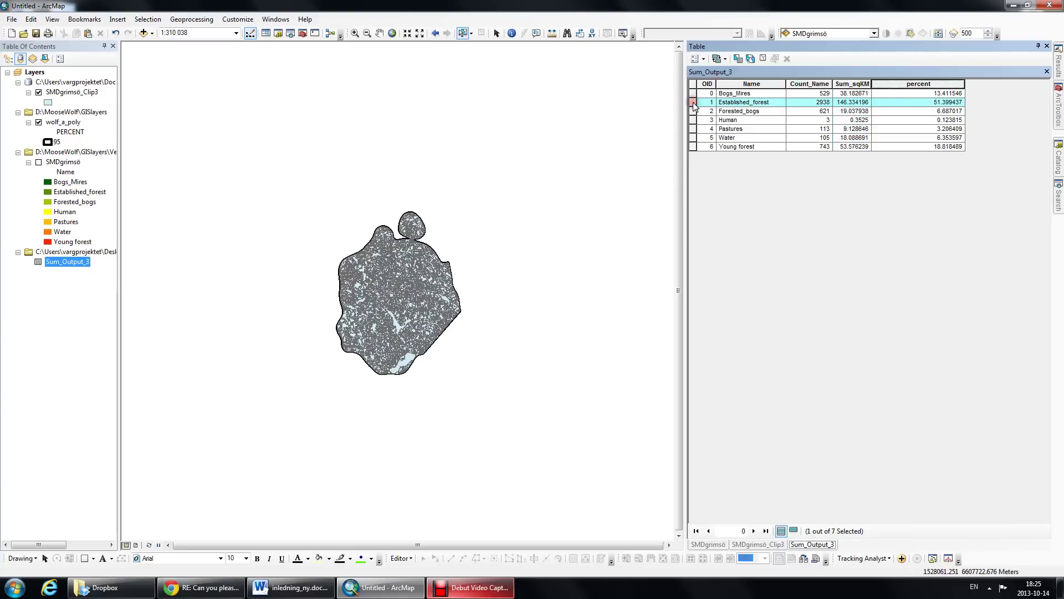
left_click(692, 147)
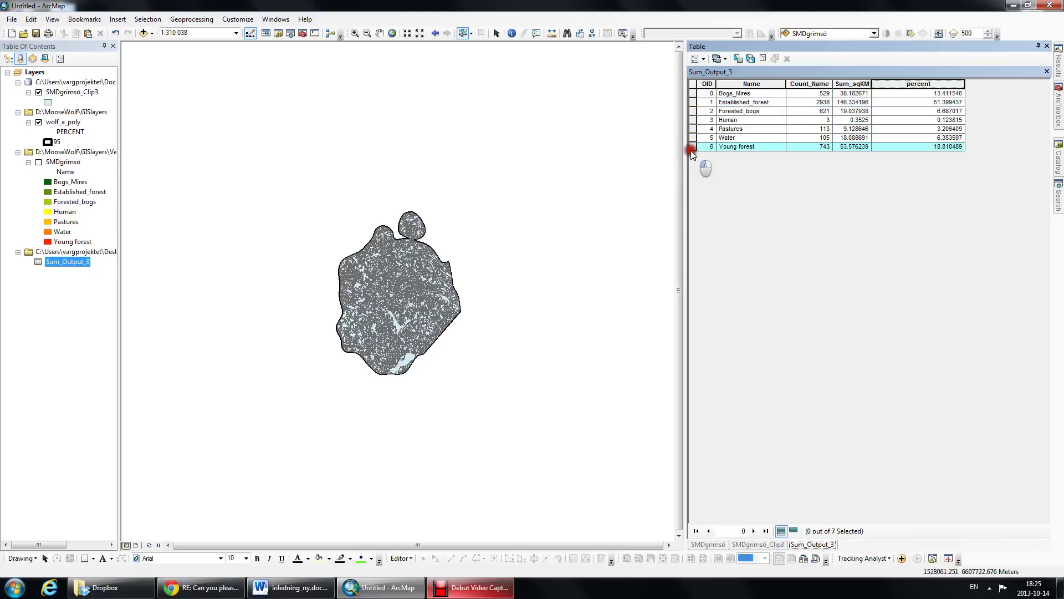